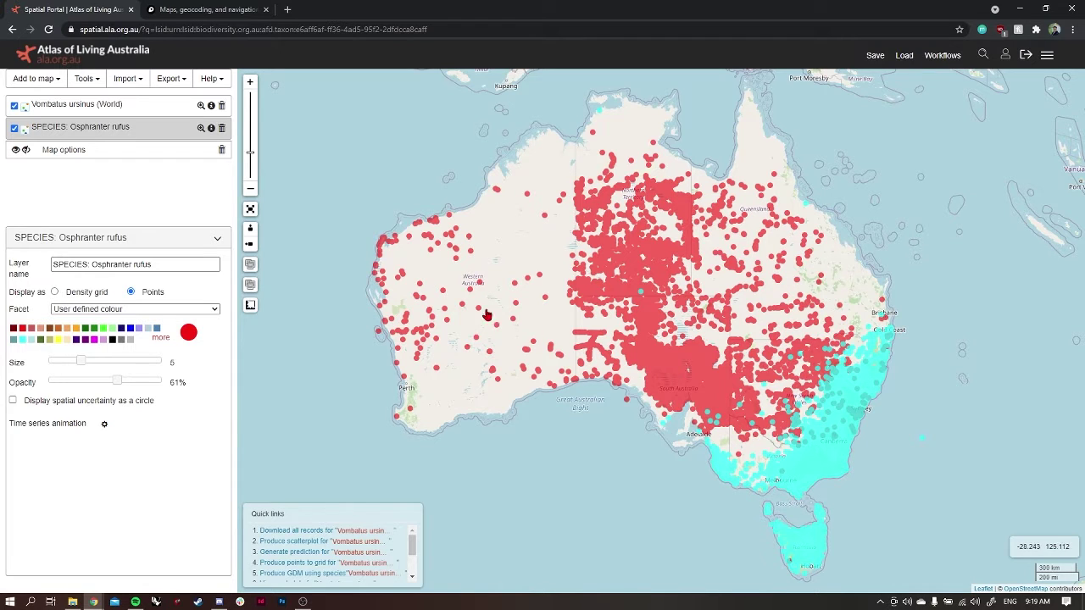
- Export the occurrence points of Vombatus ursinus (World) for the World area, without adding layers
click(181, 87)
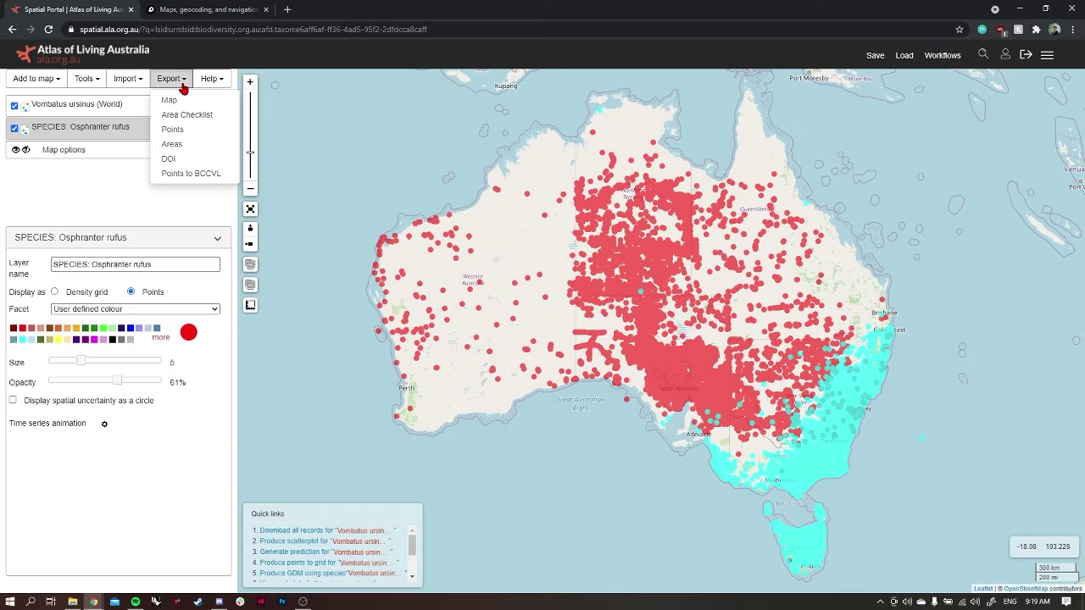
click(178, 131)
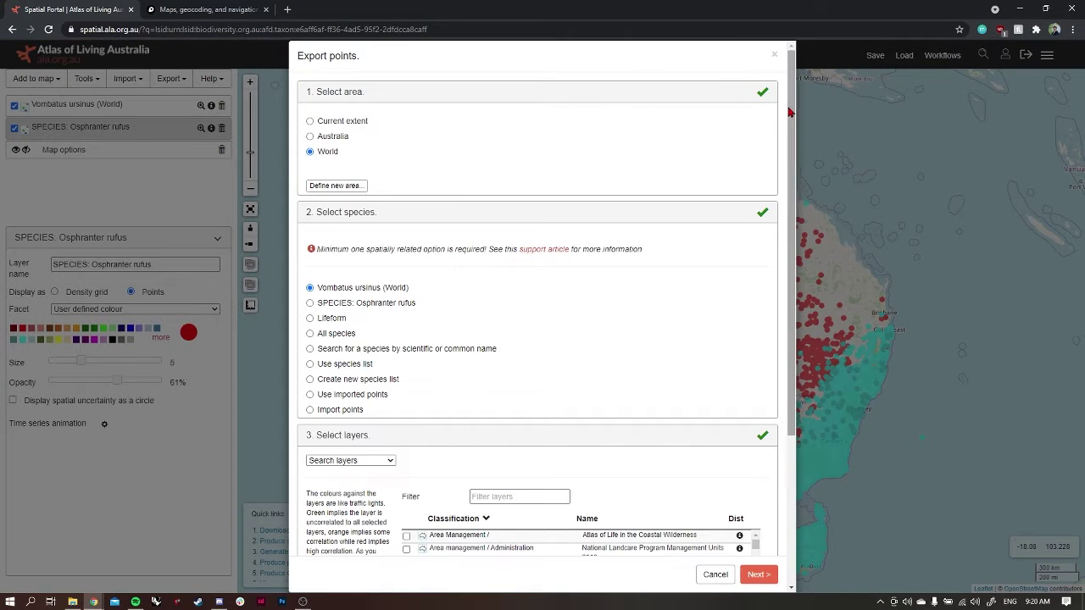
drag(790, 110, 790, 211)
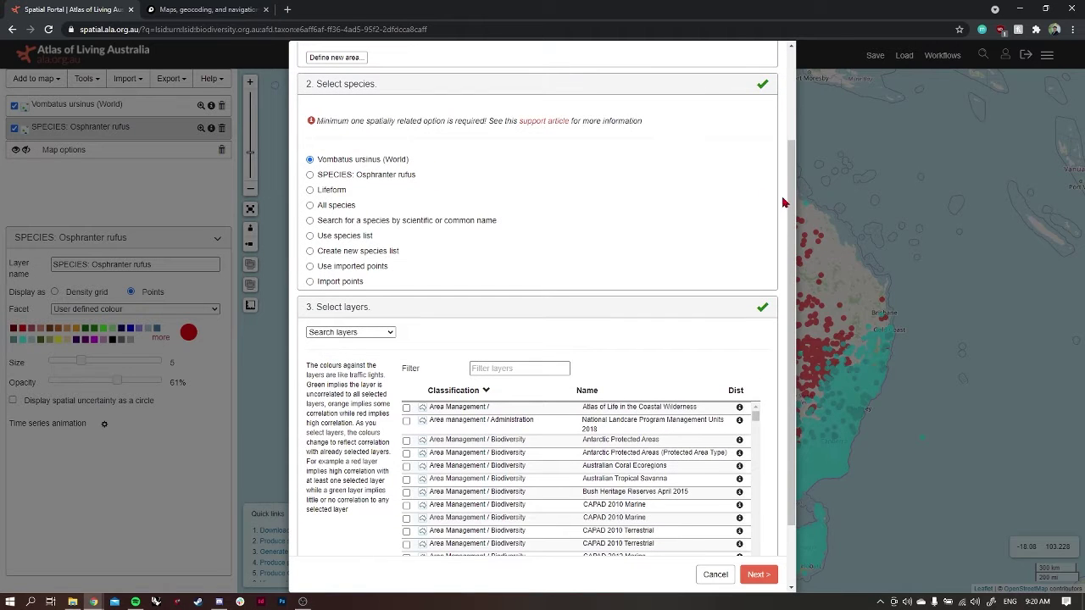
scroll(786, 202, down, 2)
click(757, 576)
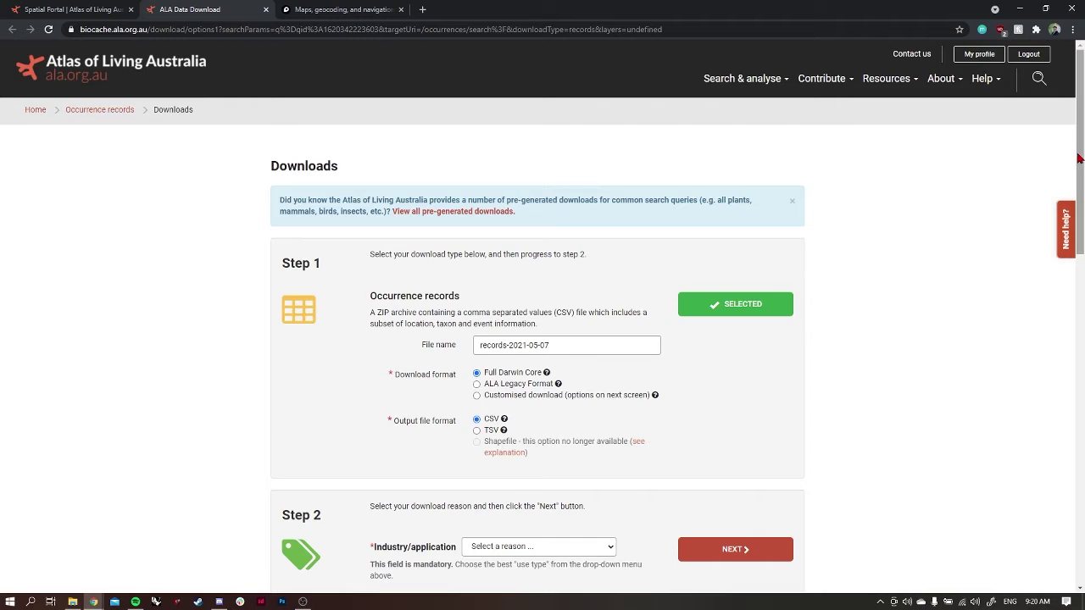
- Name the occurrence download wombat, set its industry/application reason to education, and submit the download request
scroll(1075, 169, down, 1)
drag(594, 272, 457, 271)
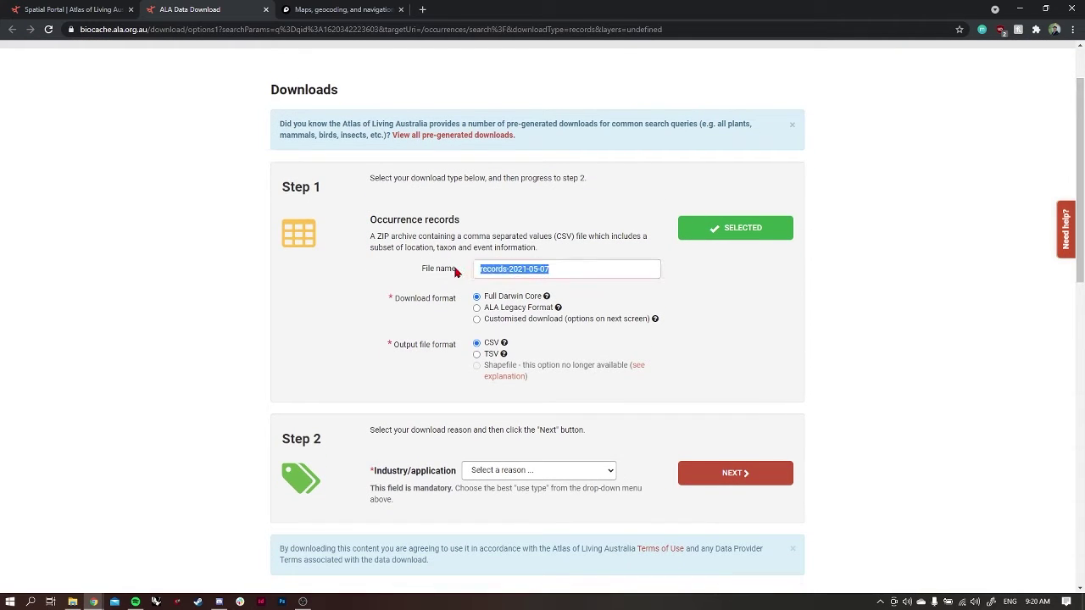
text(wombat)
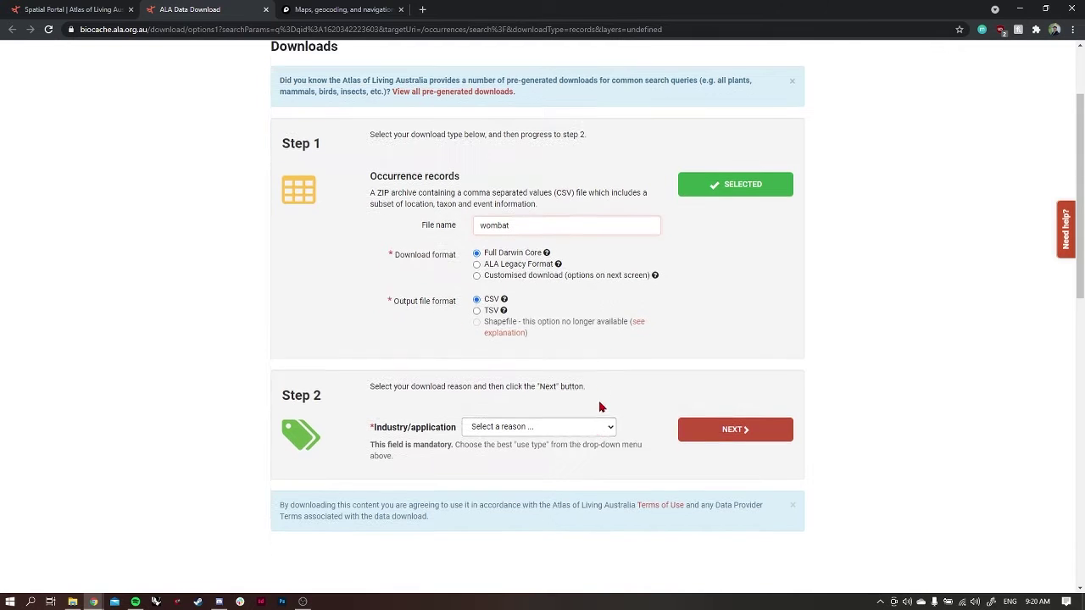
scroll(599, 404, down, 1)
click(596, 415)
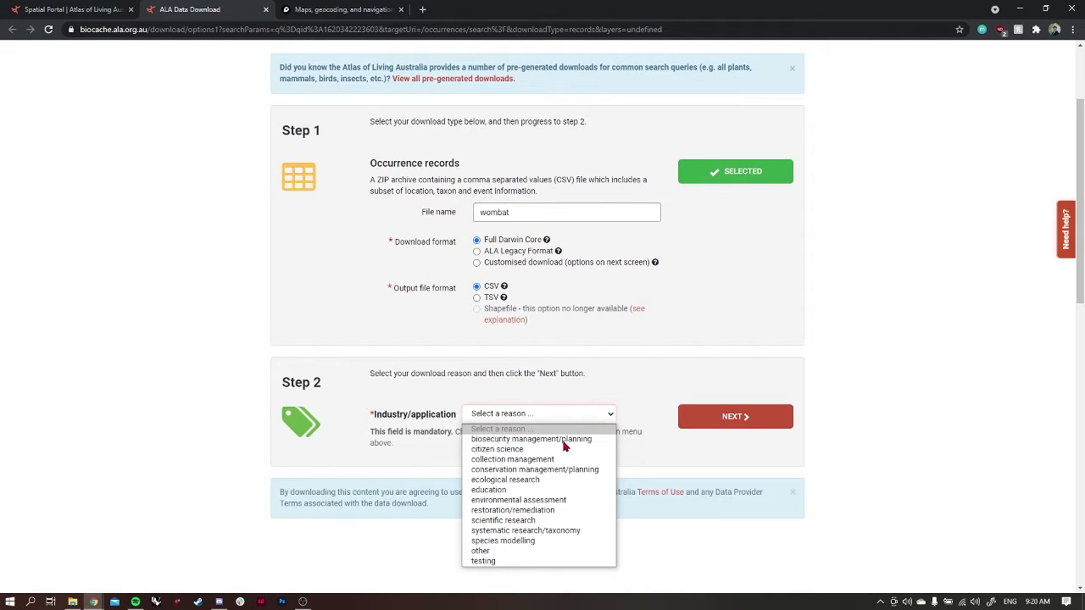
click(519, 490)
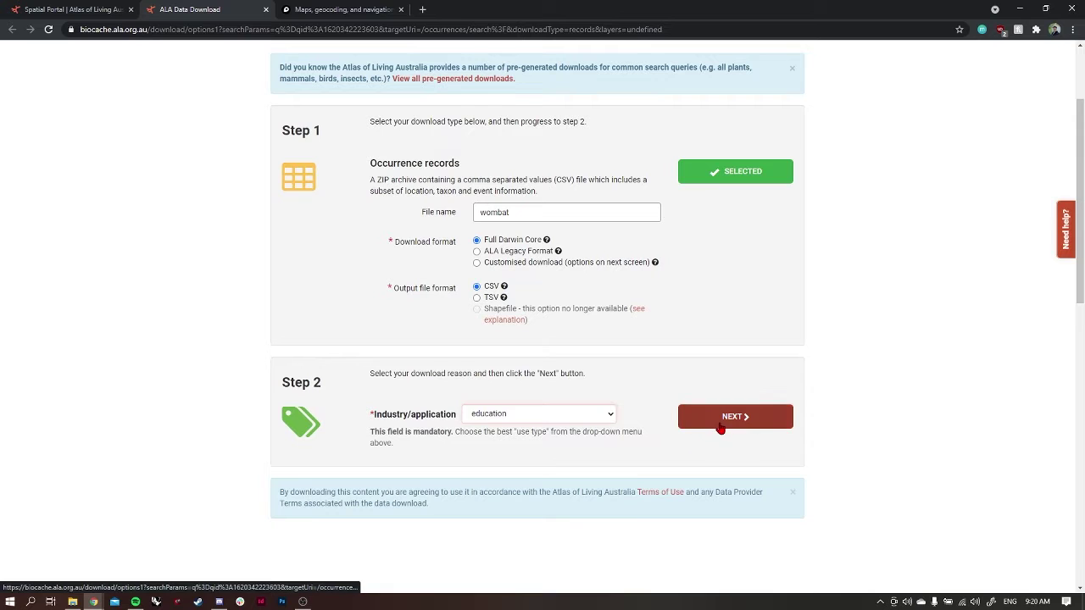
click(719, 427)
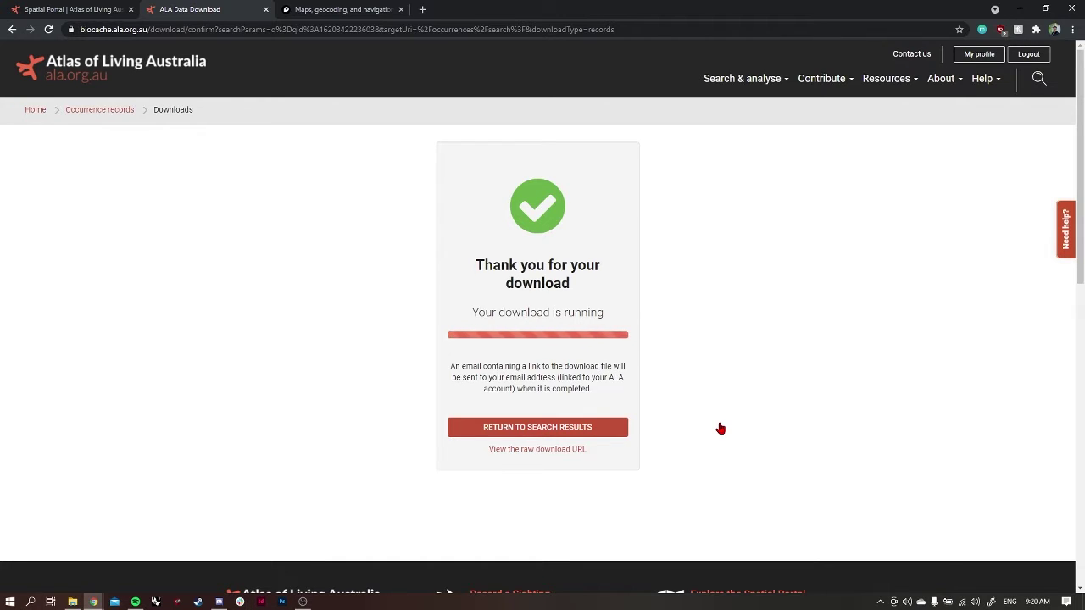
- Extract the zipped wombat archive in the Downloads folder into its own wombat folder using File Explorer
click(73, 602)
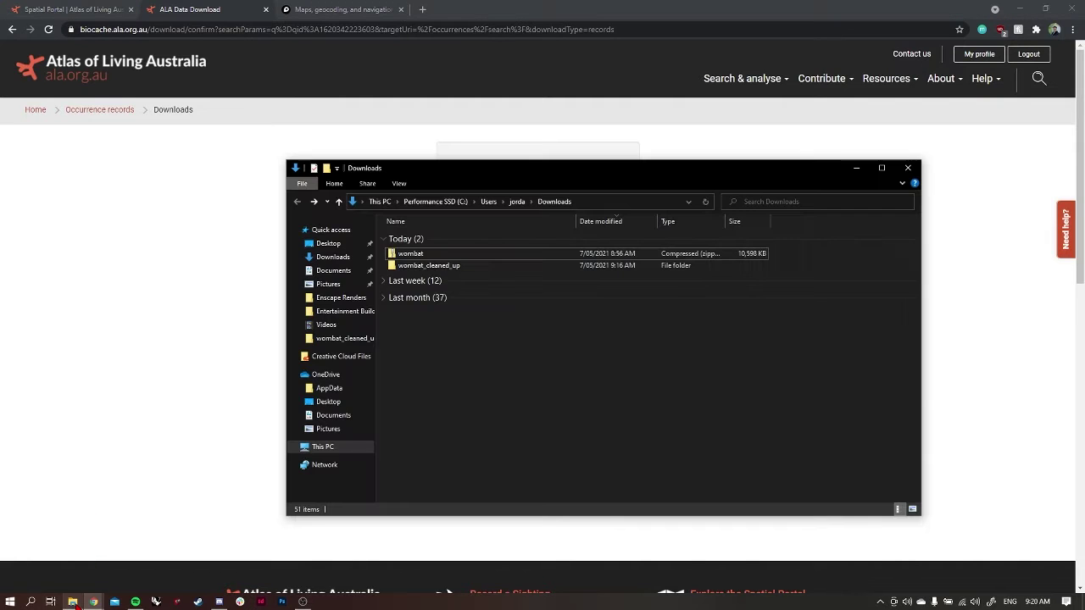
right_click(433, 256)
click(427, 257)
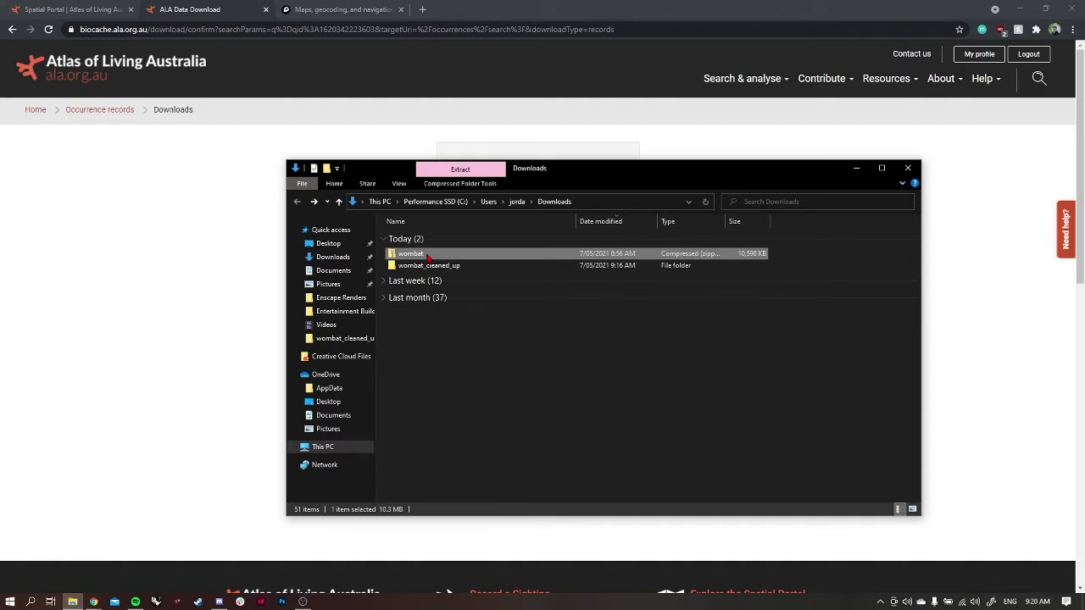
right_click(426, 255)
click(476, 305)
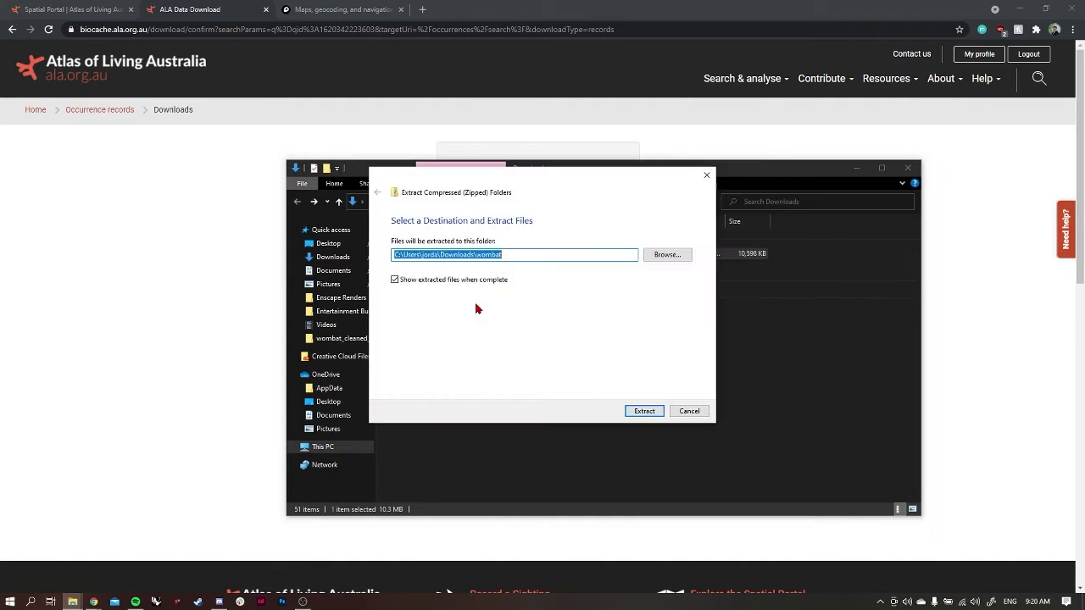
click(651, 410)
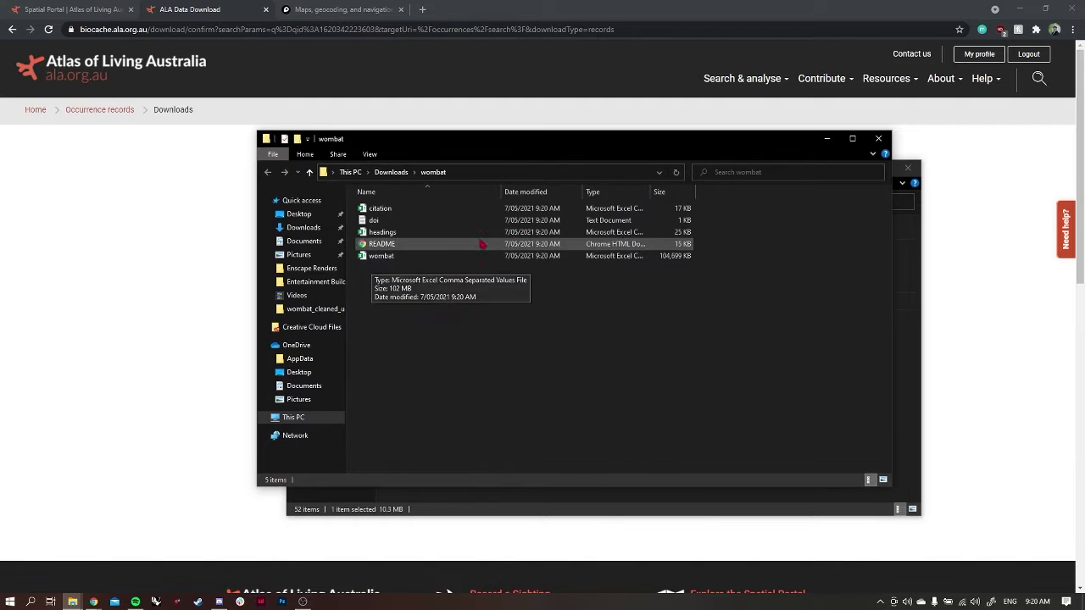
- Open the extracted wombat CSV in Excel and examine its decimal latitude and longitude columns
double_click(426, 255)
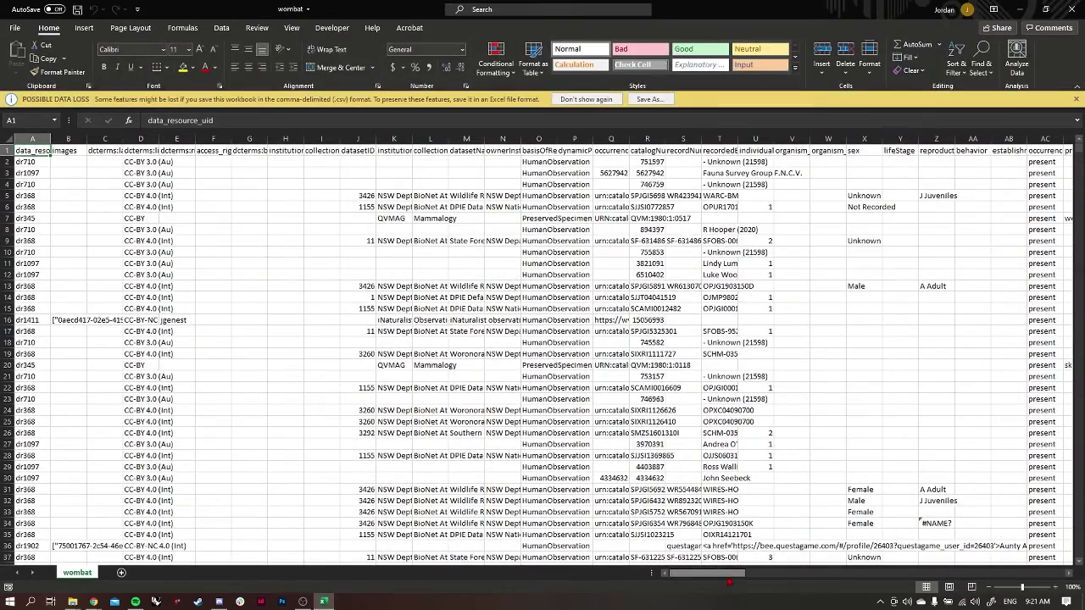
drag(727, 574, 891, 589)
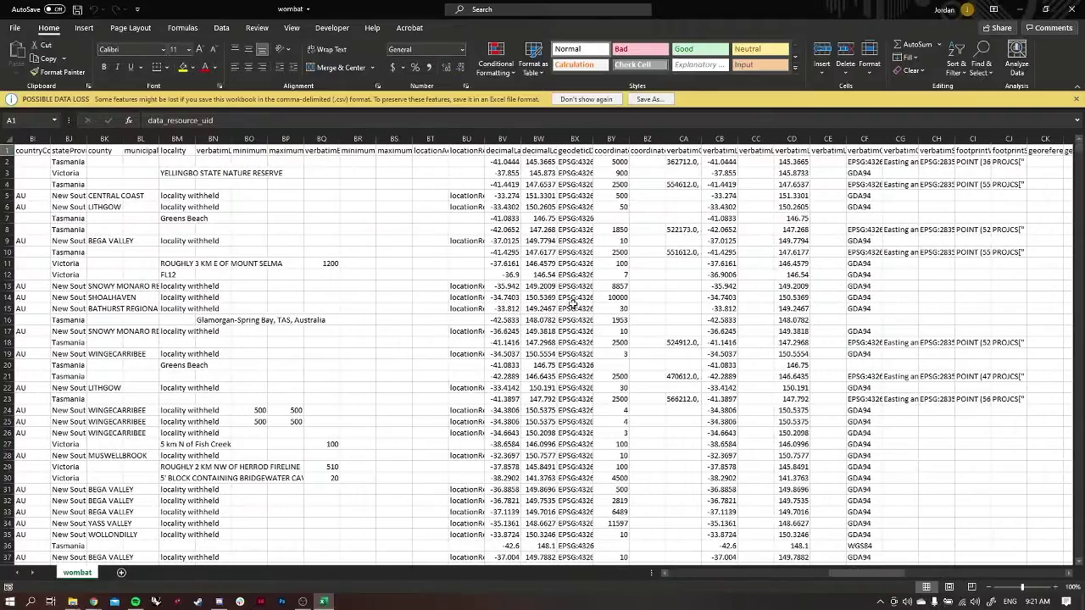
click(500, 197)
click(531, 186)
click(507, 184)
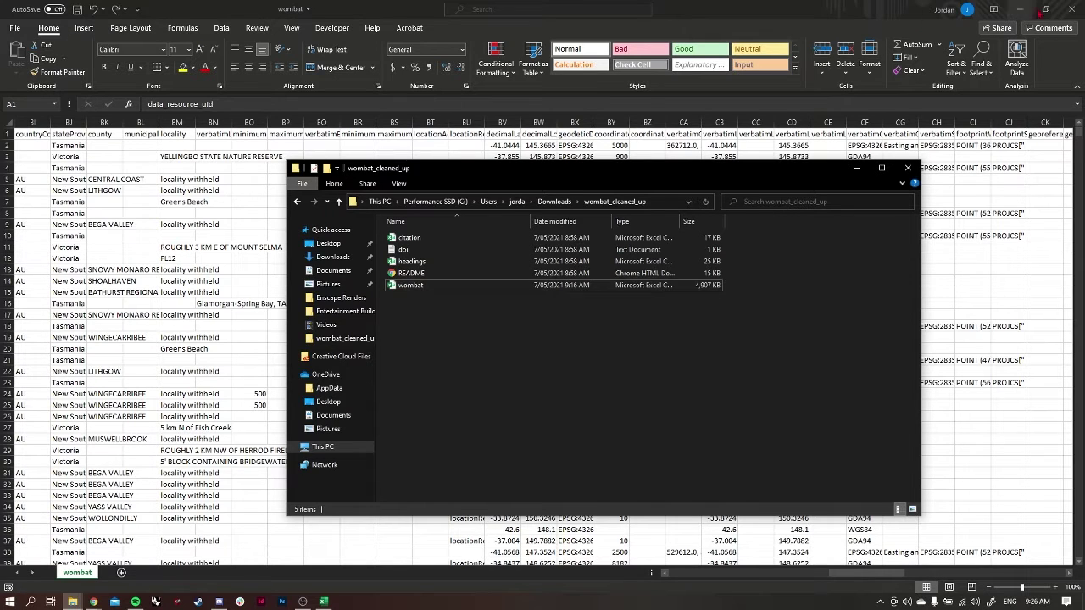
- Close the full wombat sheet and view the reduced wombat CSV from the wombat_cleaned_up folder, dismissing the data-loss notice
click(1070, 9)
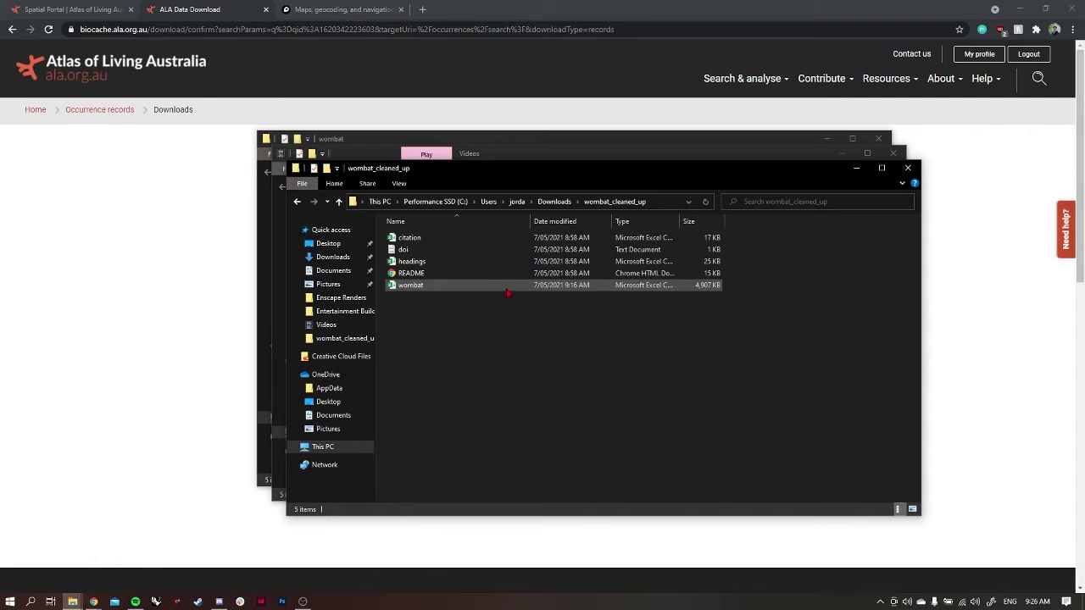
double_click(507, 293)
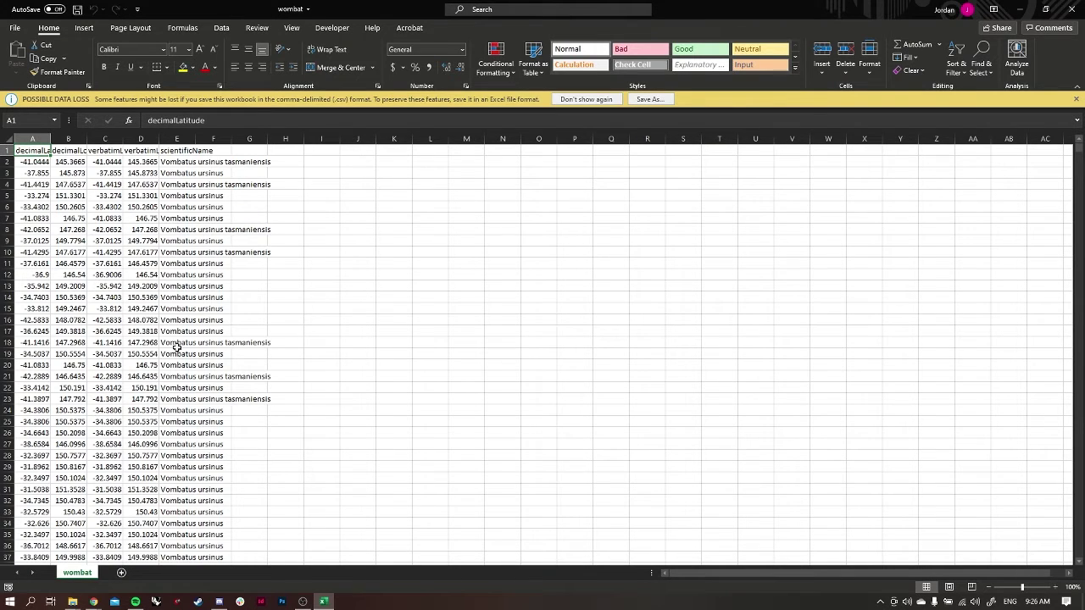
click(1075, 100)
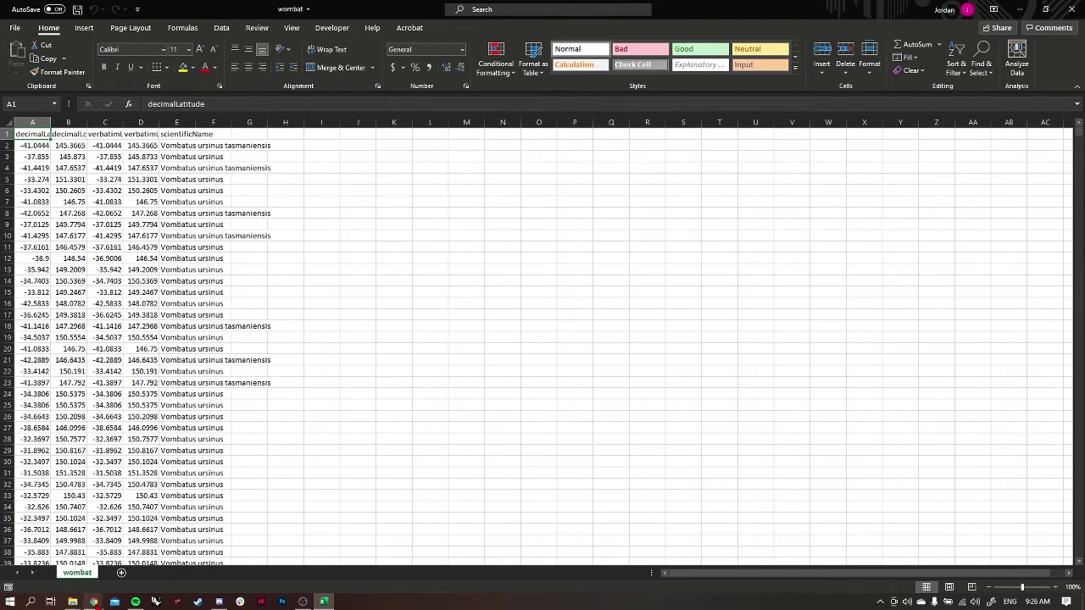
- Switch to the Mapbox site in Chrome and open Mapbox Studio through the account page
click(93, 601)
click(93, 581)
key(ctrl+Tab)
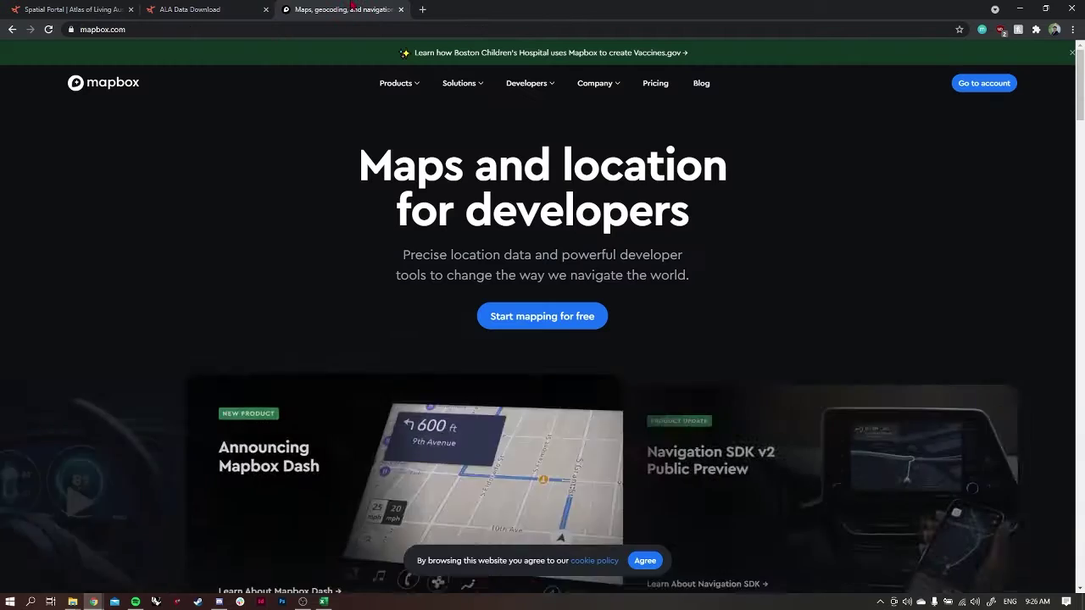
click(987, 83)
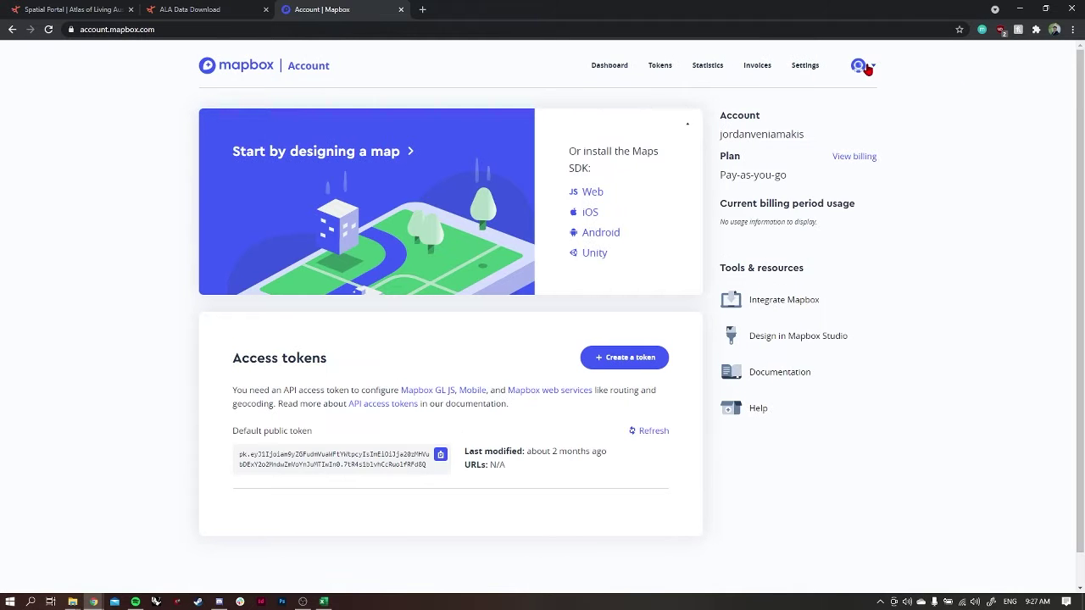
click(868, 69)
click(845, 124)
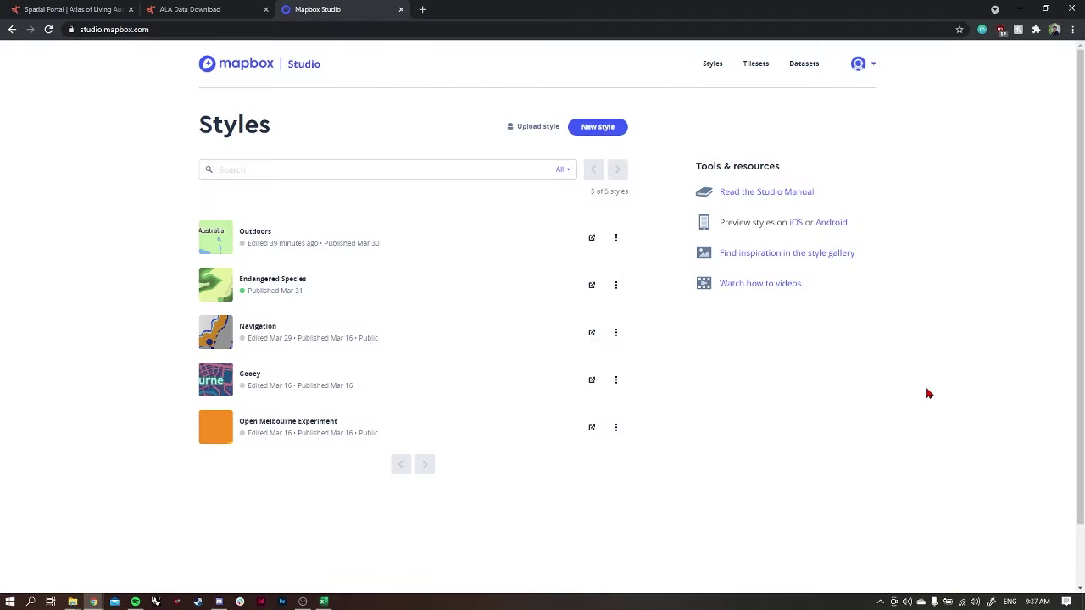
- Create a new Mapbox dataset named wombat by uploading wombat.csv from the wombat_cleaned_up folder, and close the upload dialog
click(808, 65)
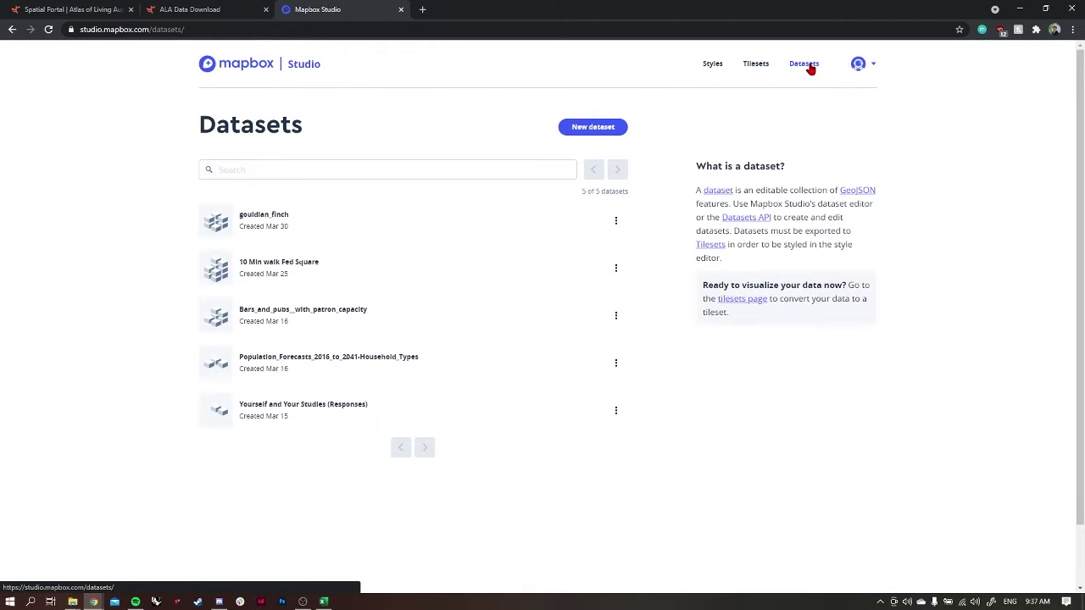
click(591, 136)
click(675, 109)
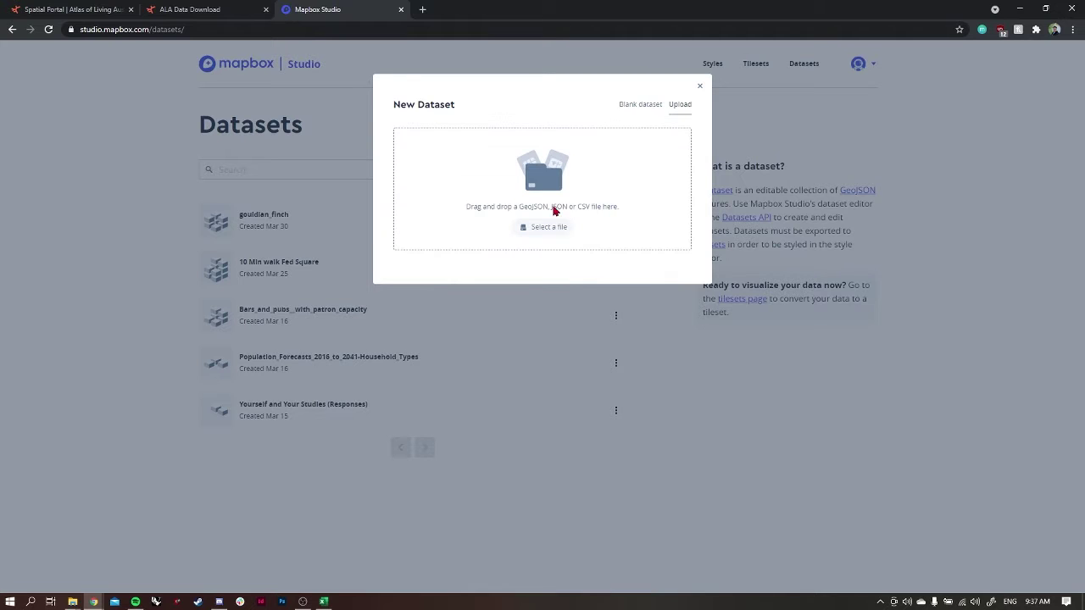
click(560, 233)
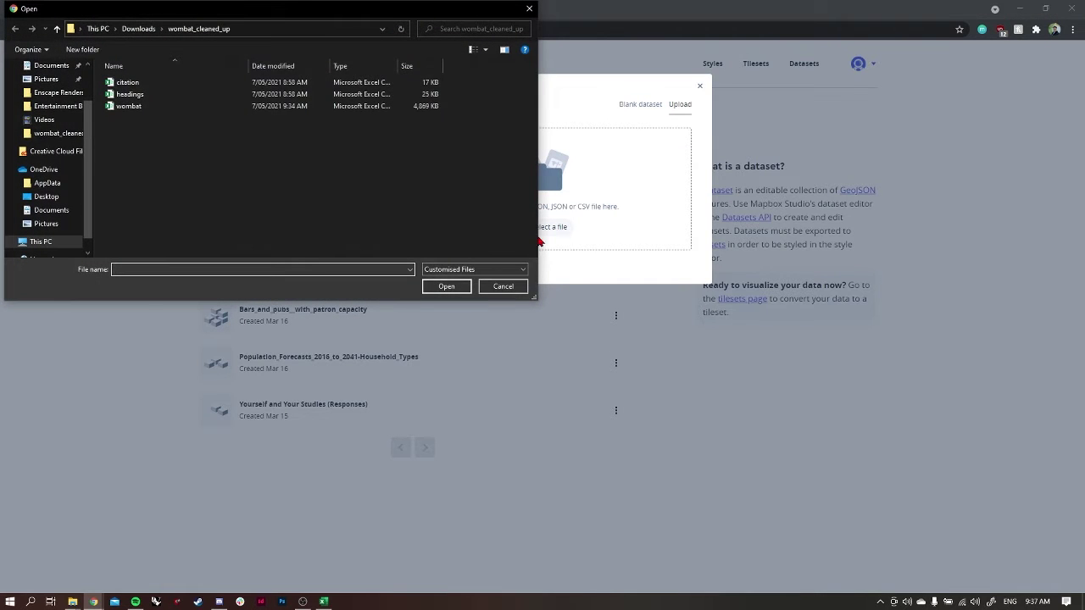
double_click(203, 106)
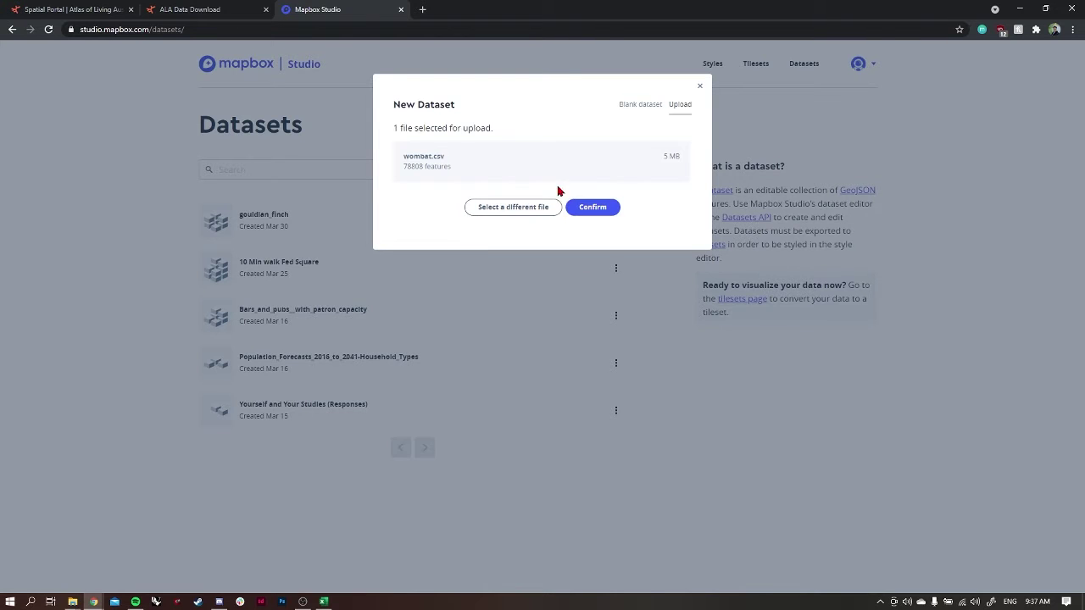
click(605, 208)
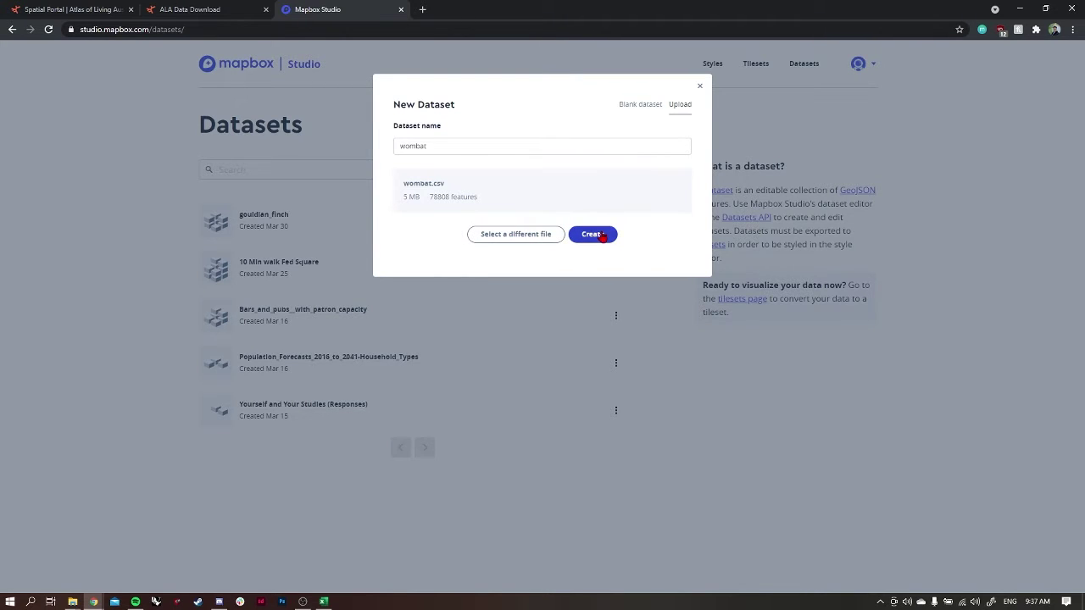
click(601, 237)
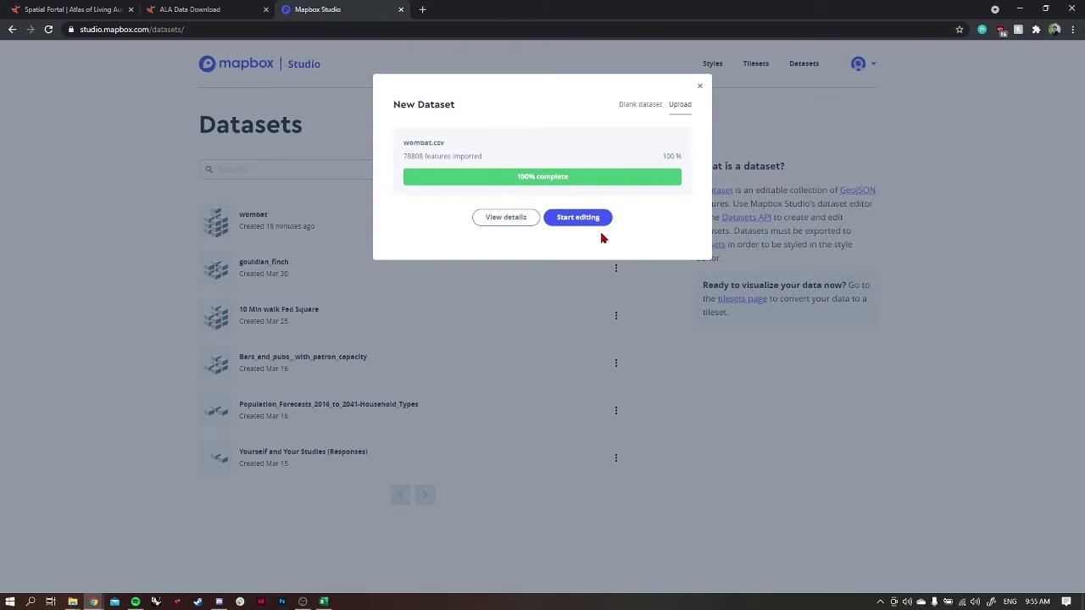
click(700, 86)
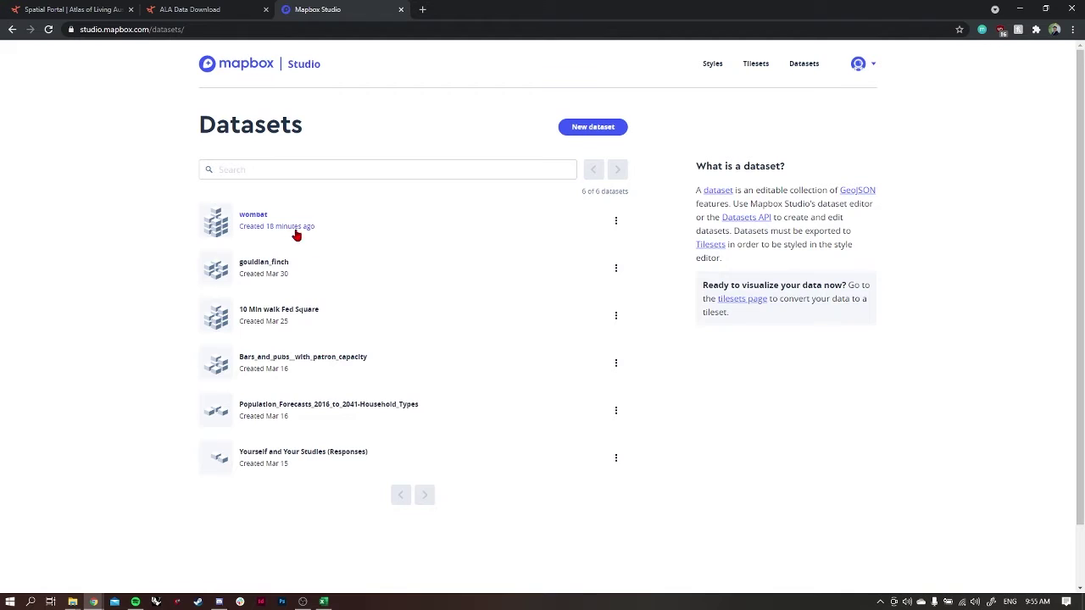
- Create a new tileset from the wombat dataset by exporting it
click(478, 221)
click(754, 65)
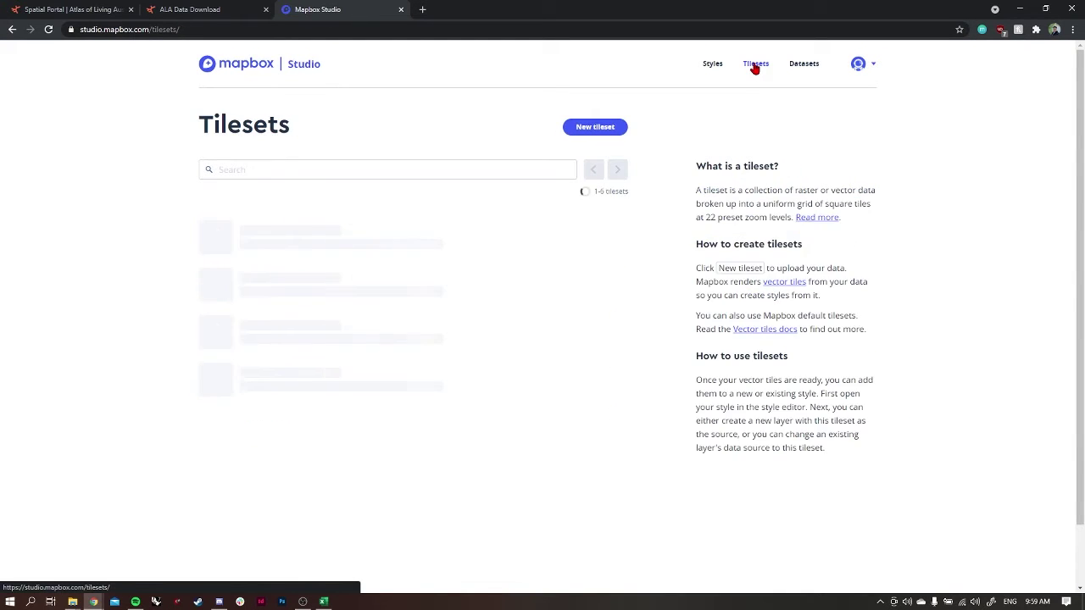
click(600, 129)
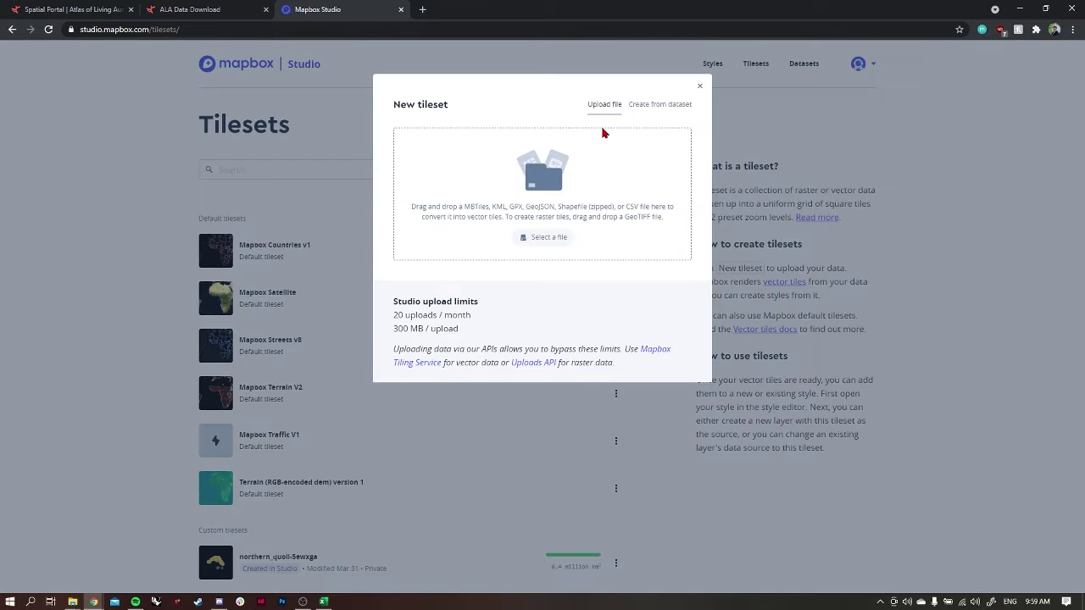
click(647, 111)
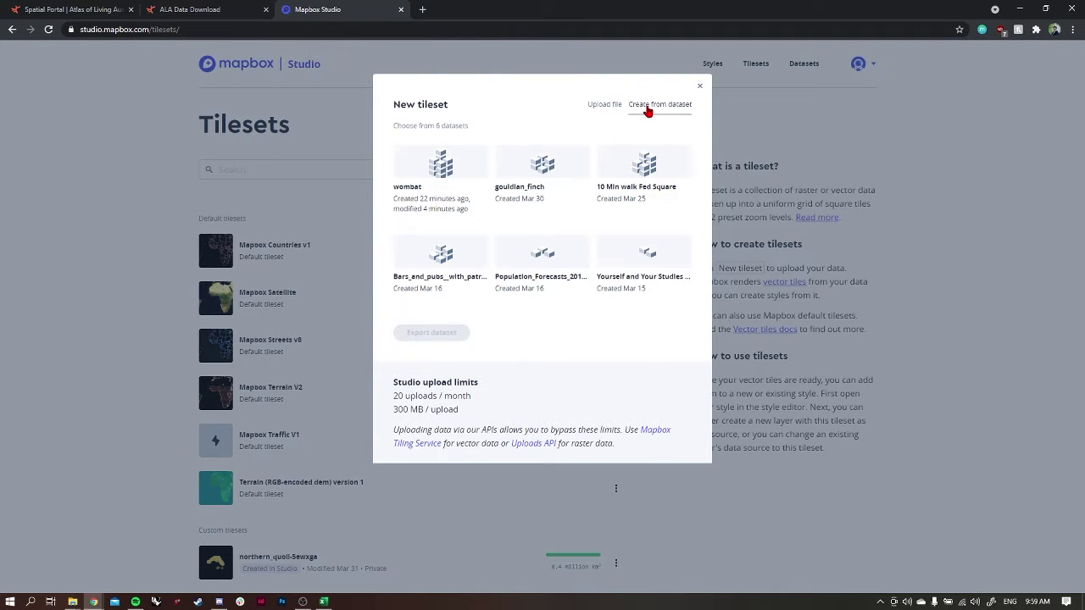
click(443, 167)
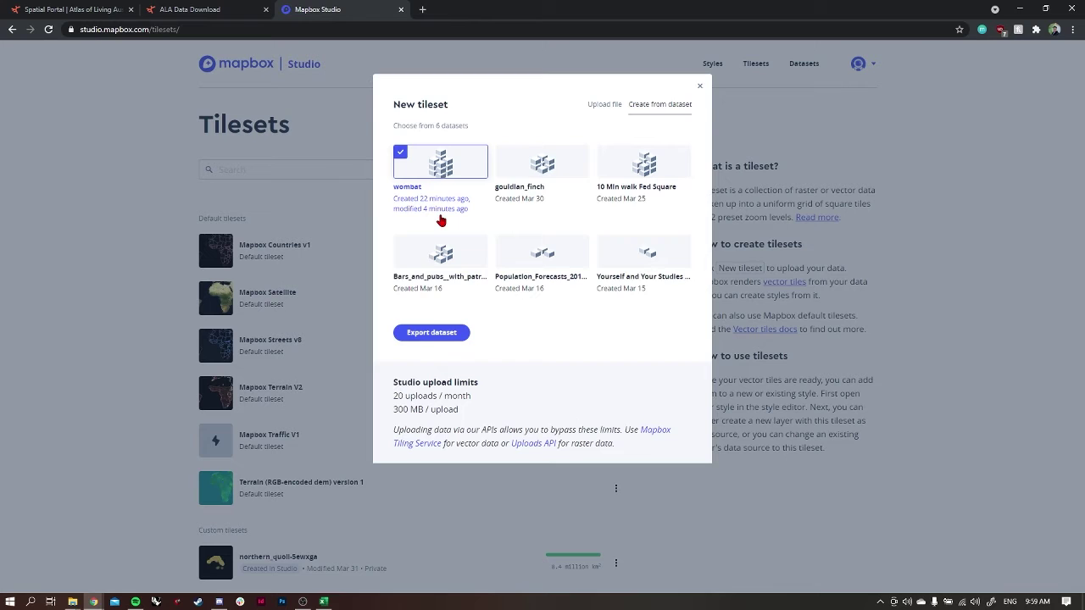
click(433, 334)
click(660, 176)
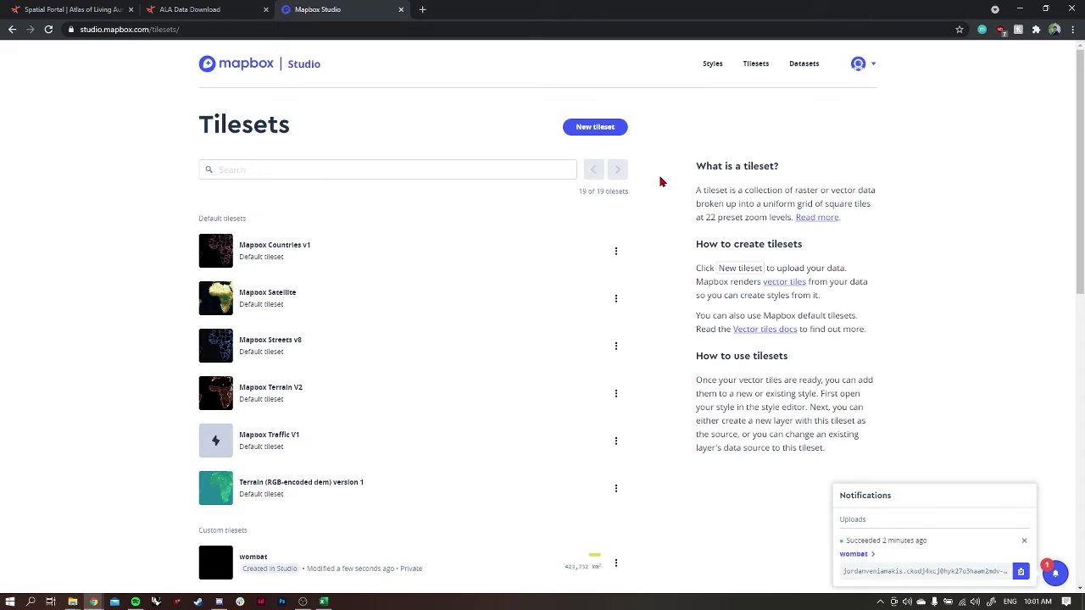
- Open the Outdoors style and add a new layer that uses the wombat tileset as its source
click(711, 64)
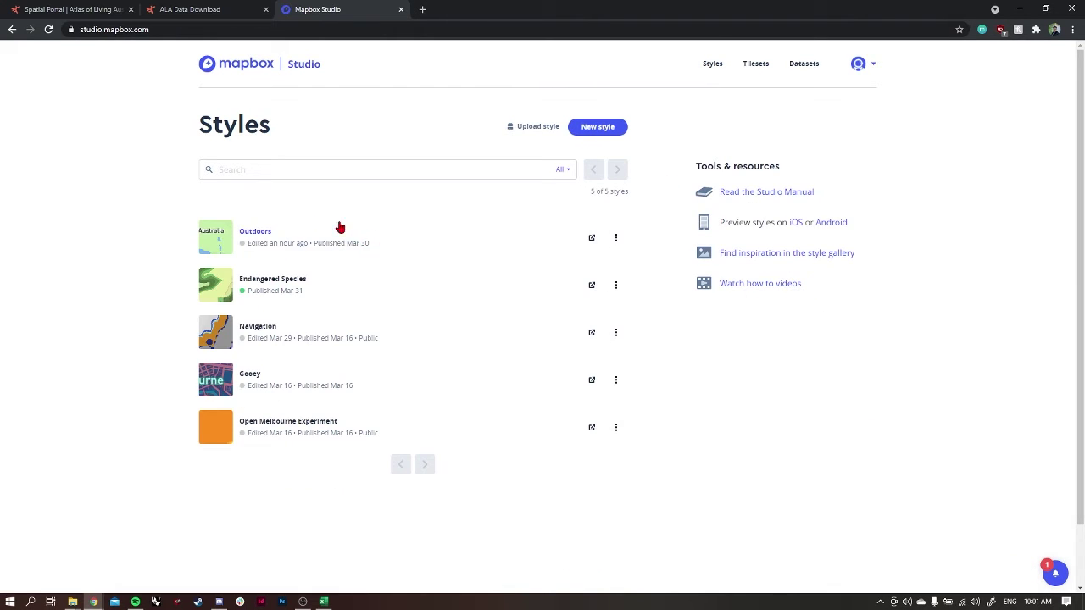
click(291, 245)
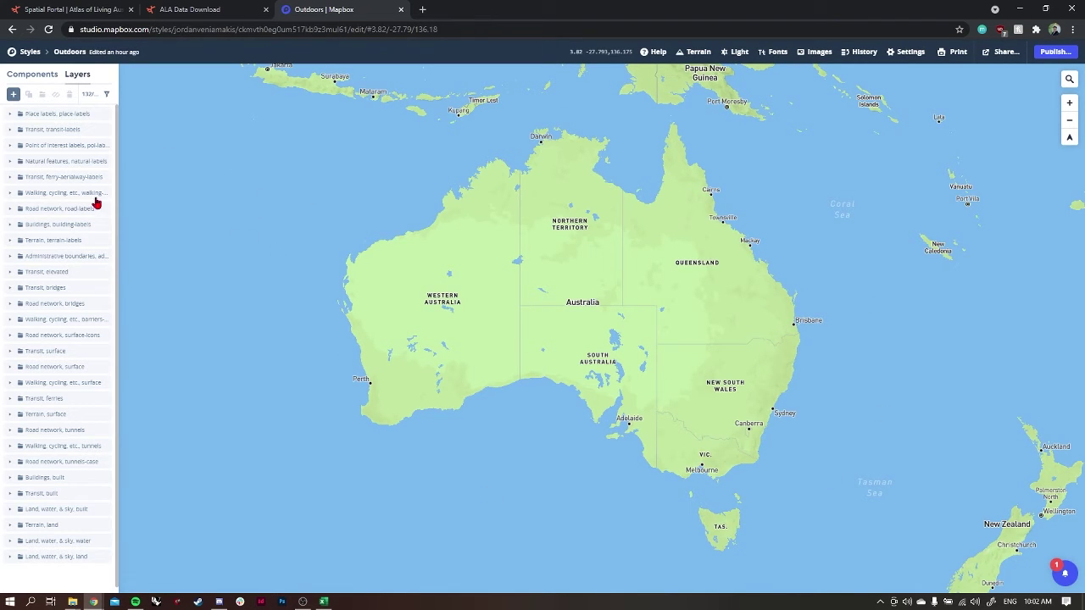
click(13, 94)
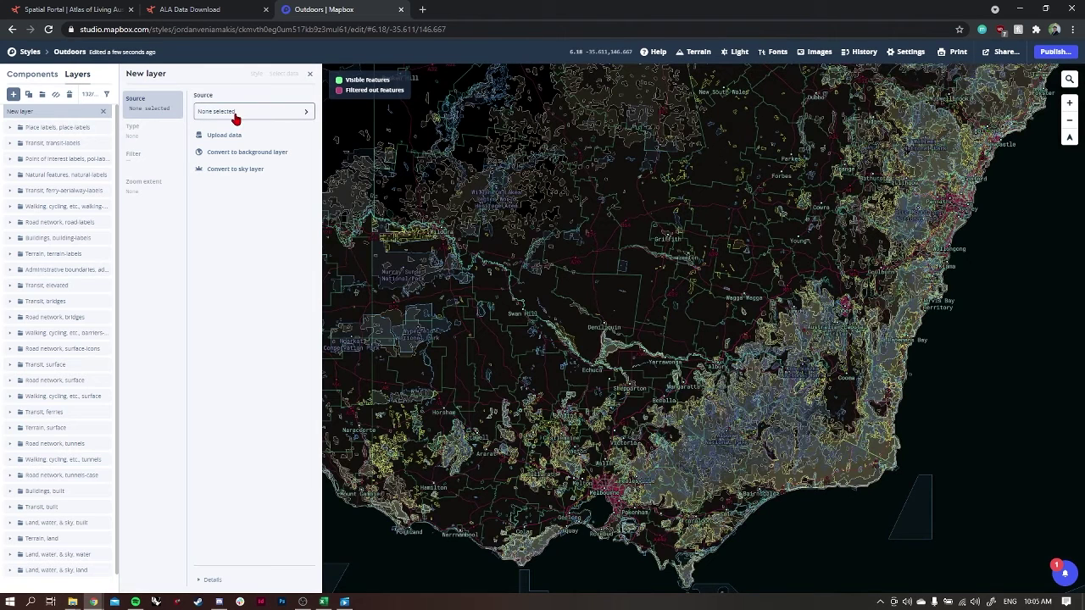
click(237, 113)
click(406, 338)
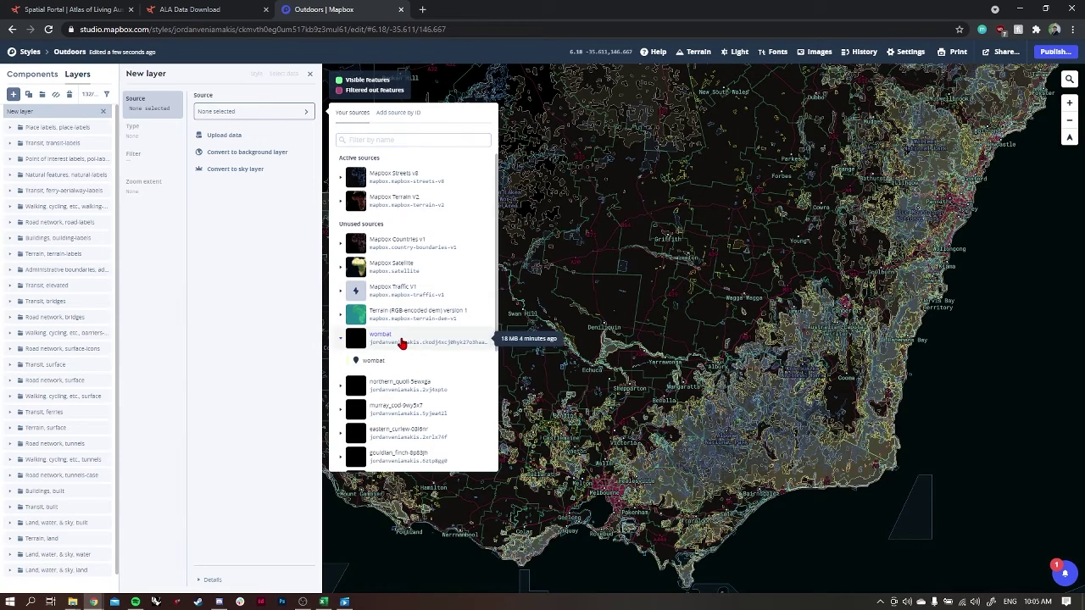
click(383, 359)
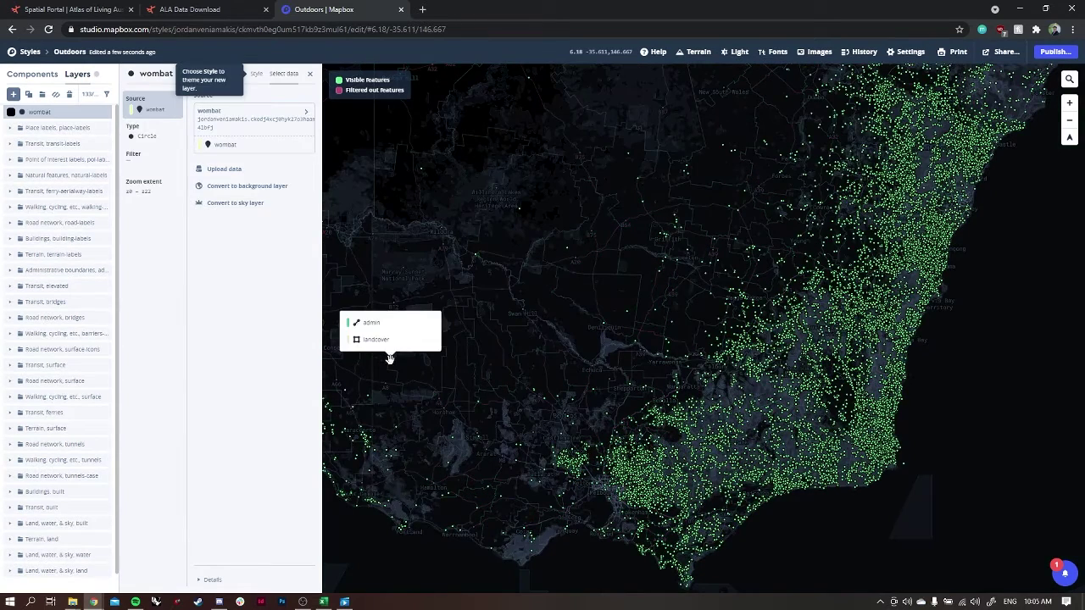
- Change the wombat layer's type from Circle to Heatmap and check how it renders over southeastern Australia
drag(1027, 277, 876, 470)
drag(997, 245, 1026, 214)
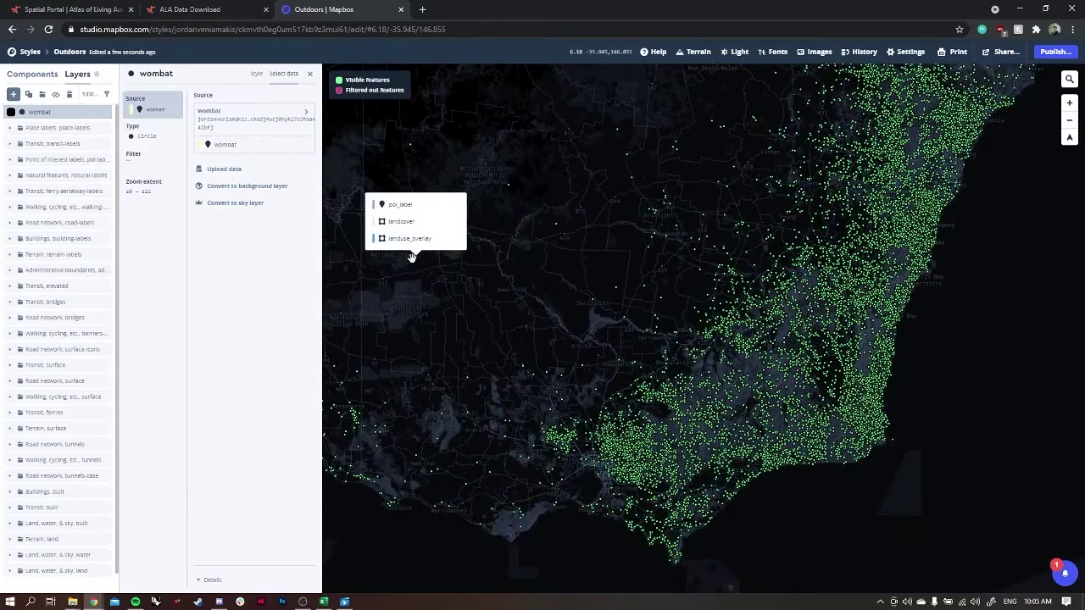
click(150, 139)
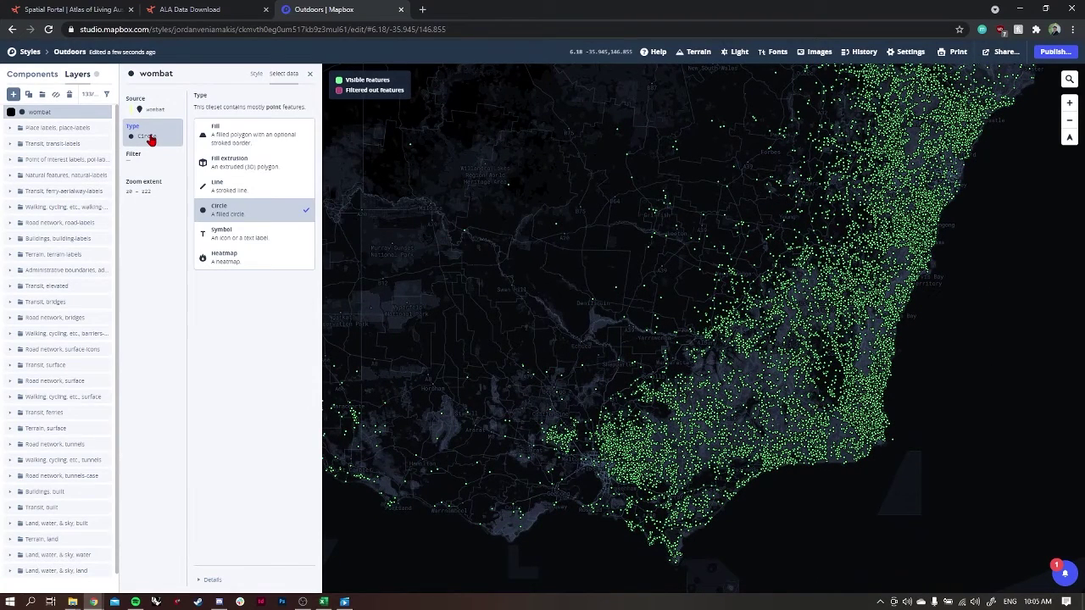
click(238, 266)
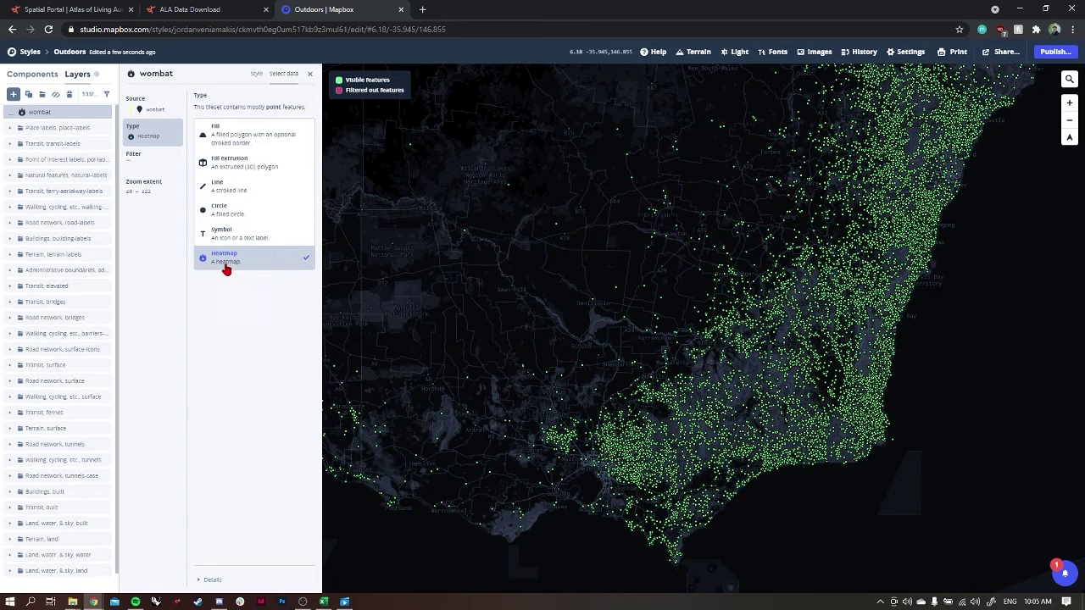
click(66, 115)
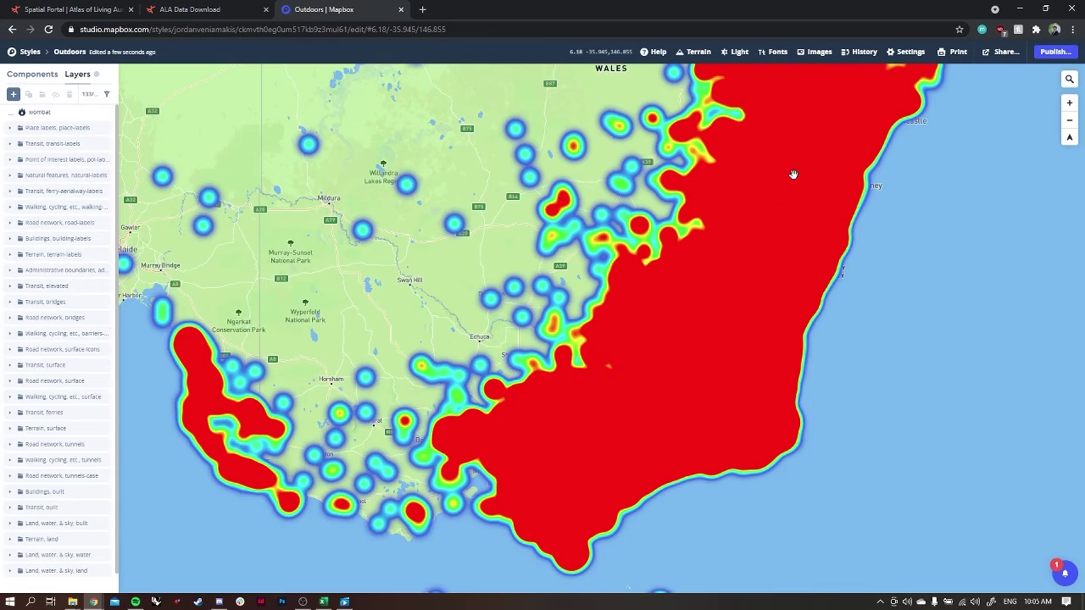
drag(792, 175, 730, 351)
drag(814, 189, 763, 249)
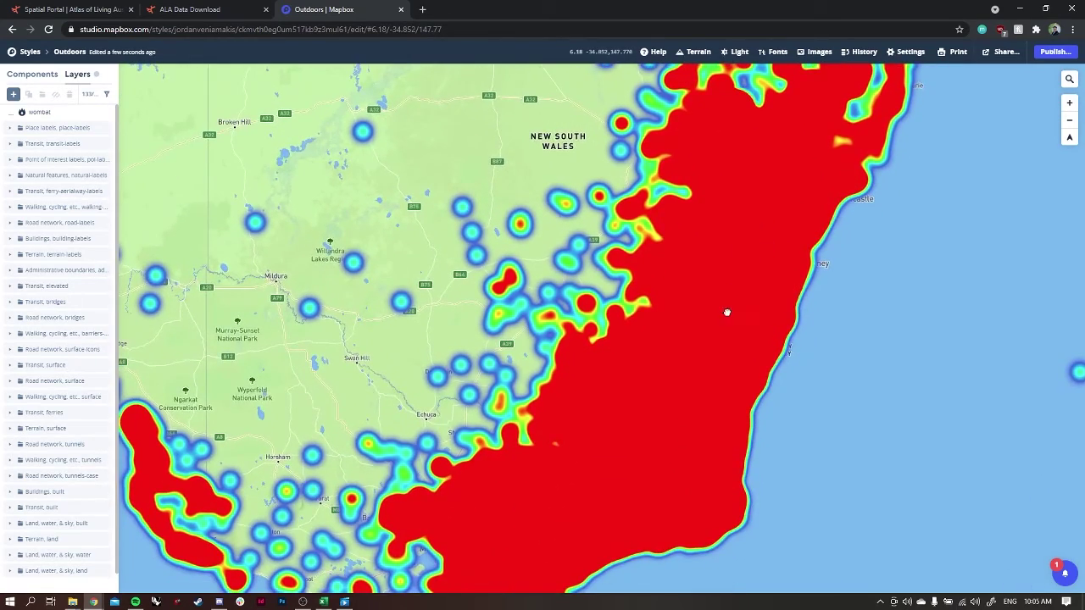
drag(727, 313, 758, 232)
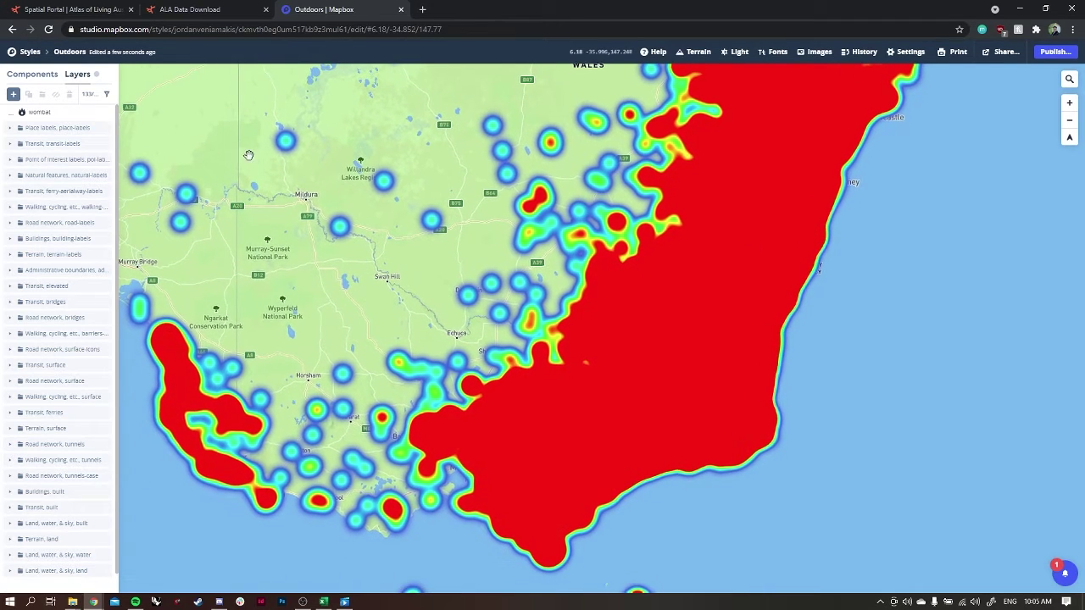
- Set the rate of change of the wombat layer's heatmap color to step
click(59, 113)
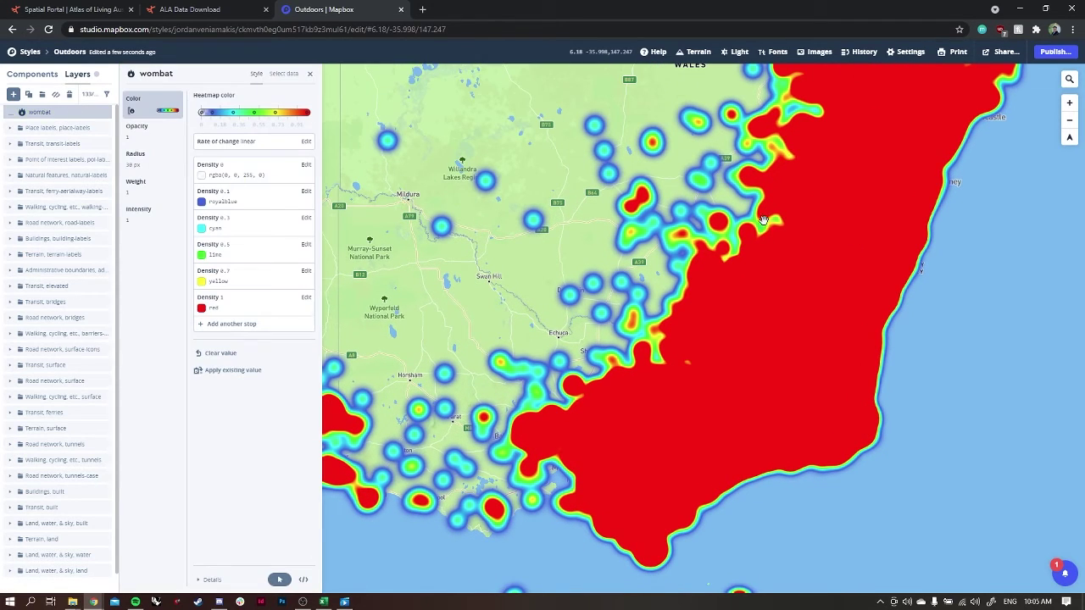
click(306, 142)
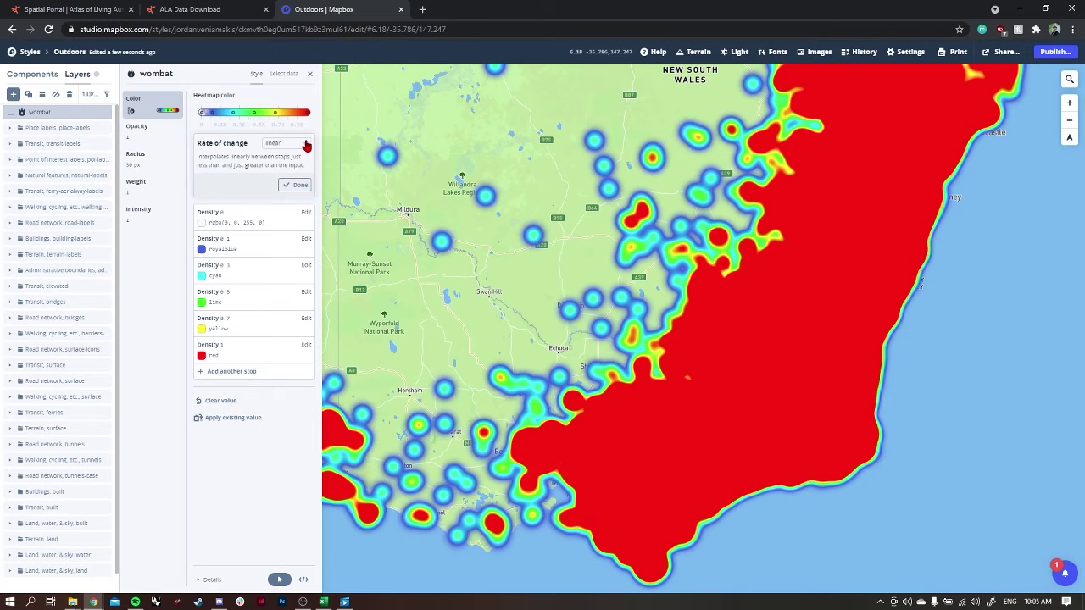
click(301, 147)
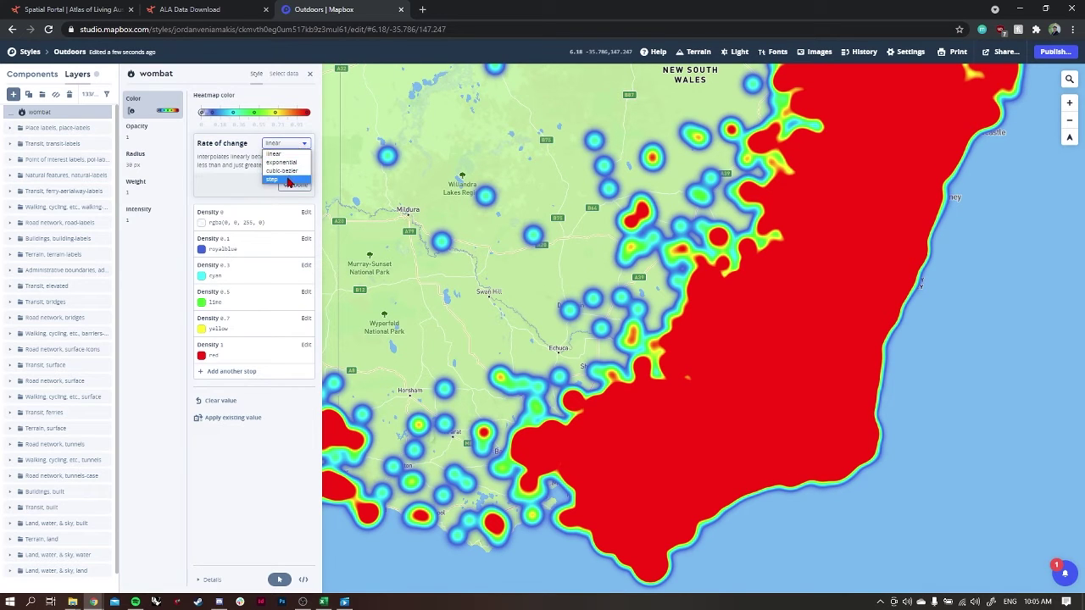
click(285, 179)
drag(697, 302, 767, 273)
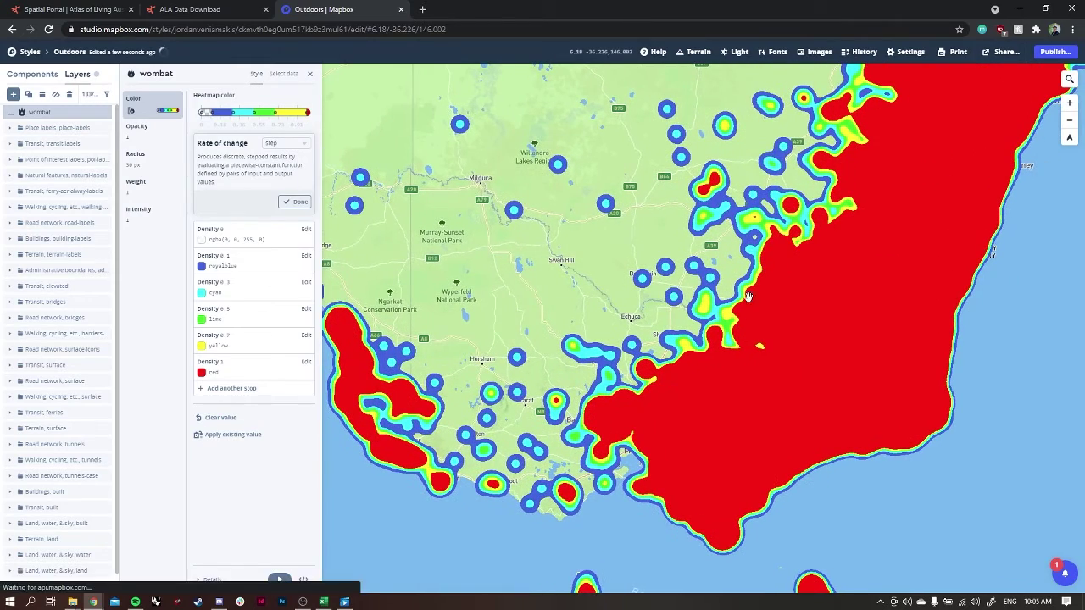
drag(687, 400, 658, 375)
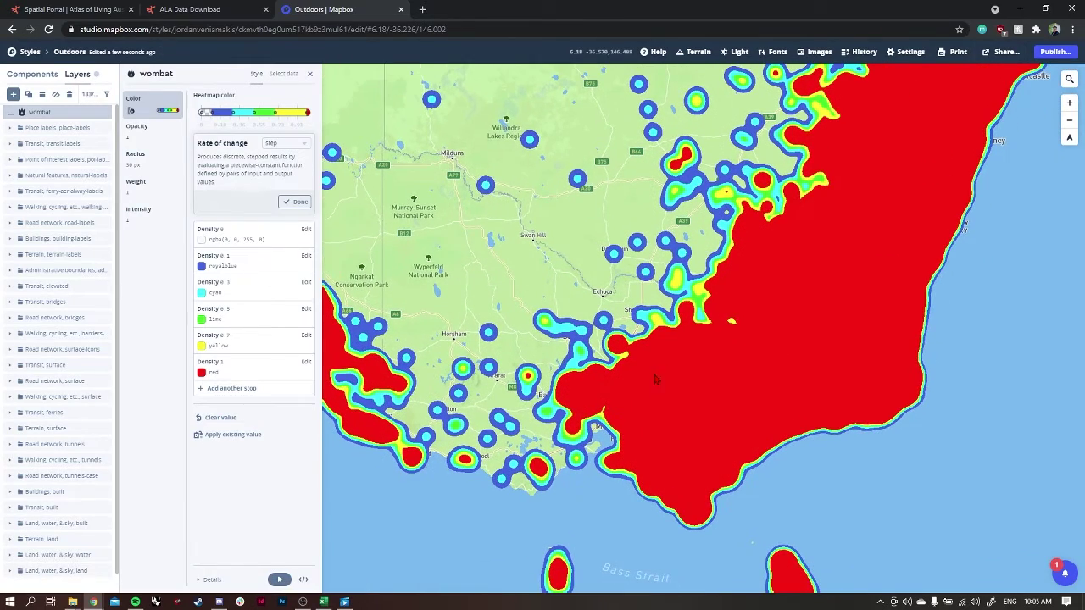
- Recolor the heatmap's density 1 stop yellow with hue 52 and its density 0.7 stop orange with hue 29
click(306, 362)
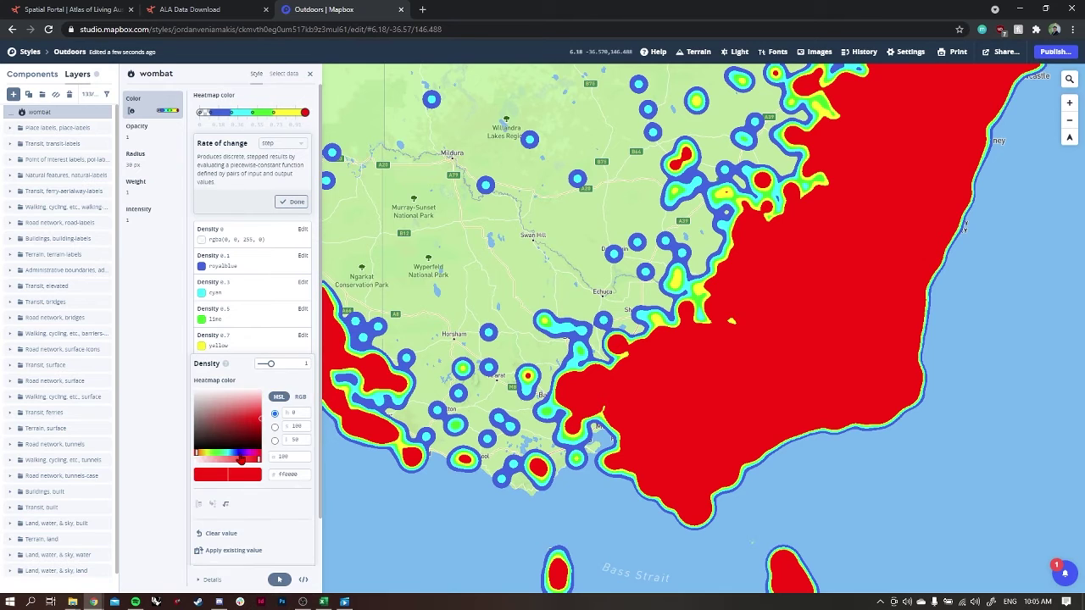
drag(242, 459, 205, 459)
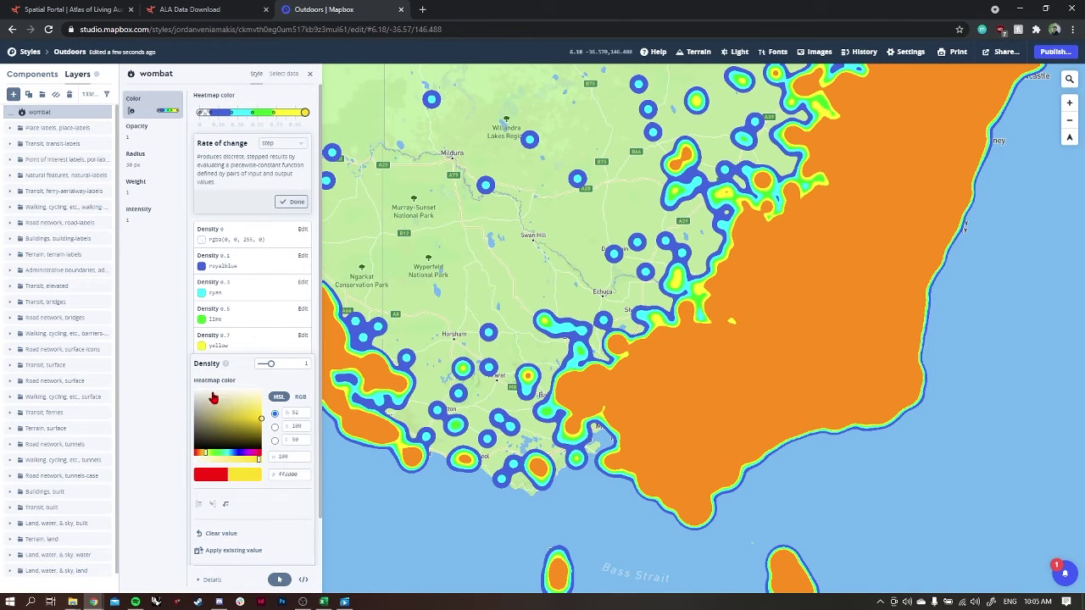
click(245, 336)
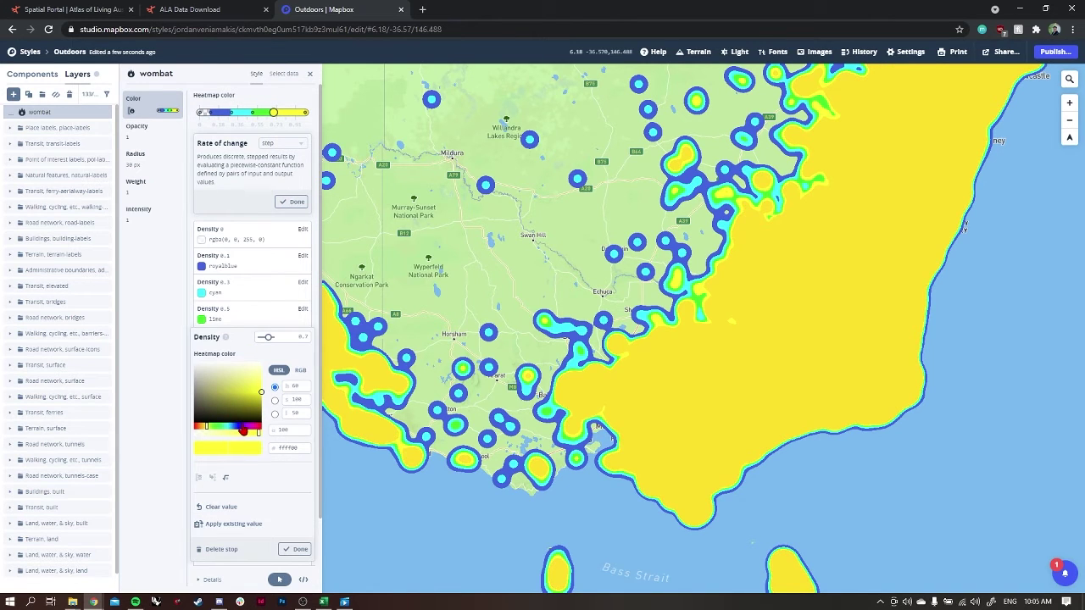
click(242, 427)
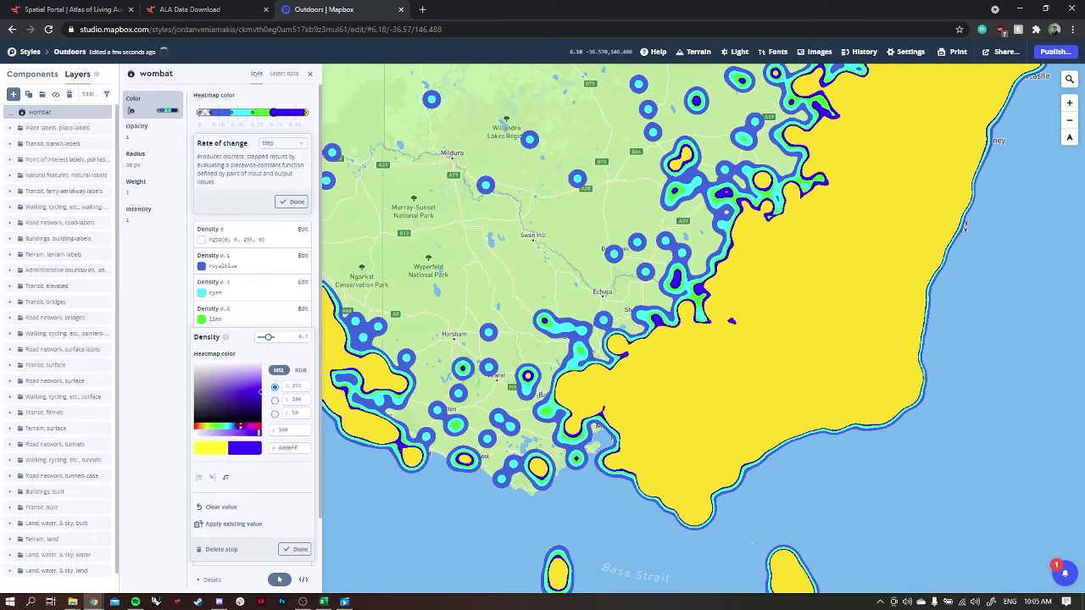
drag(241, 426, 201, 426)
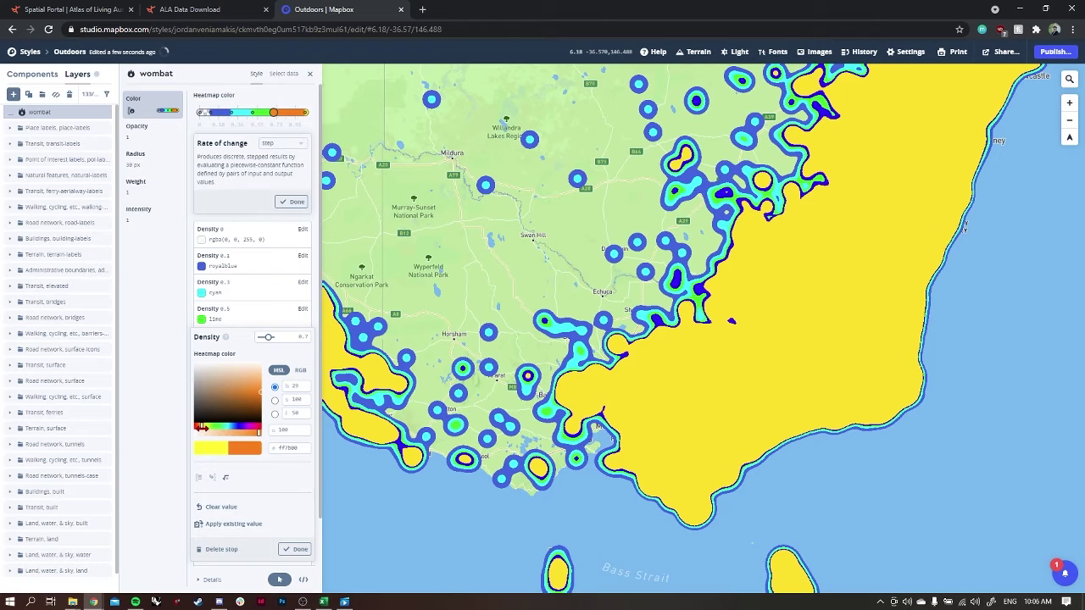
- Recolor the heatmap's density 0.5 stop orange with hue 36 and its density 0.3 stop yellow-orange with hue 43
click(238, 321)
click(202, 399)
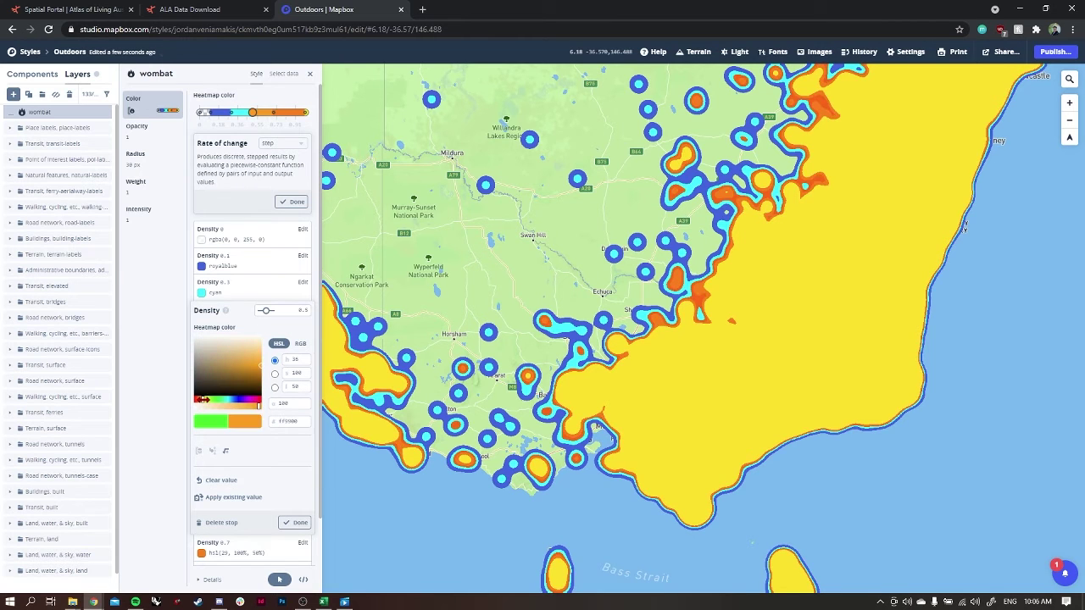
click(238, 292)
drag(227, 373, 226, 346)
- Recolor the heatmap's density 0.1 stop green with hue 157 and review the new colors along the coast
click(242, 263)
click(217, 346)
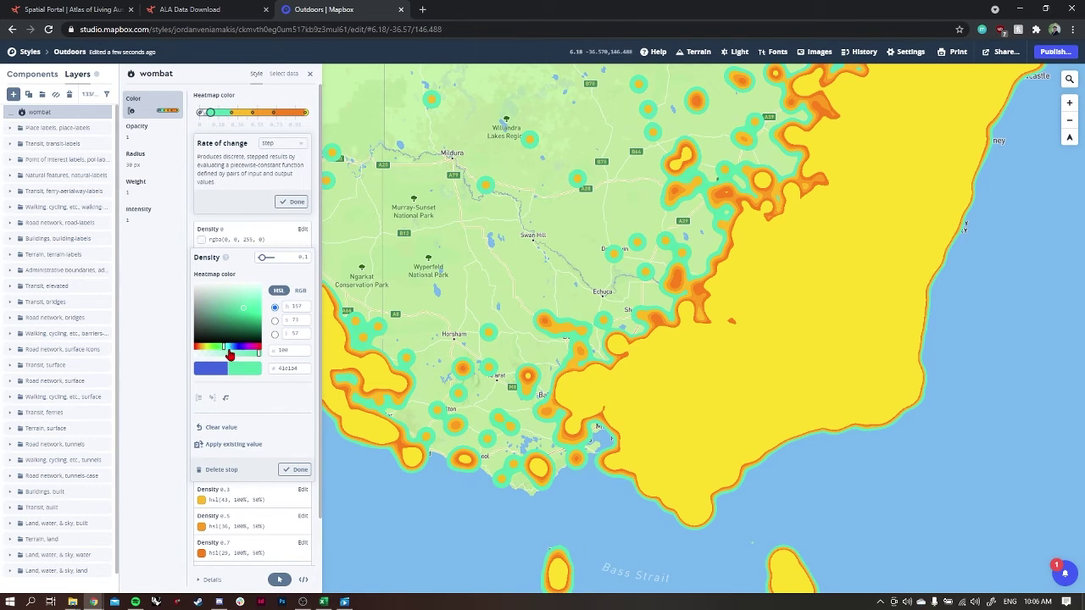
scroll(643, 312, down, 1)
drag(747, 130, 626, 465)
drag(721, 302, 695, 171)
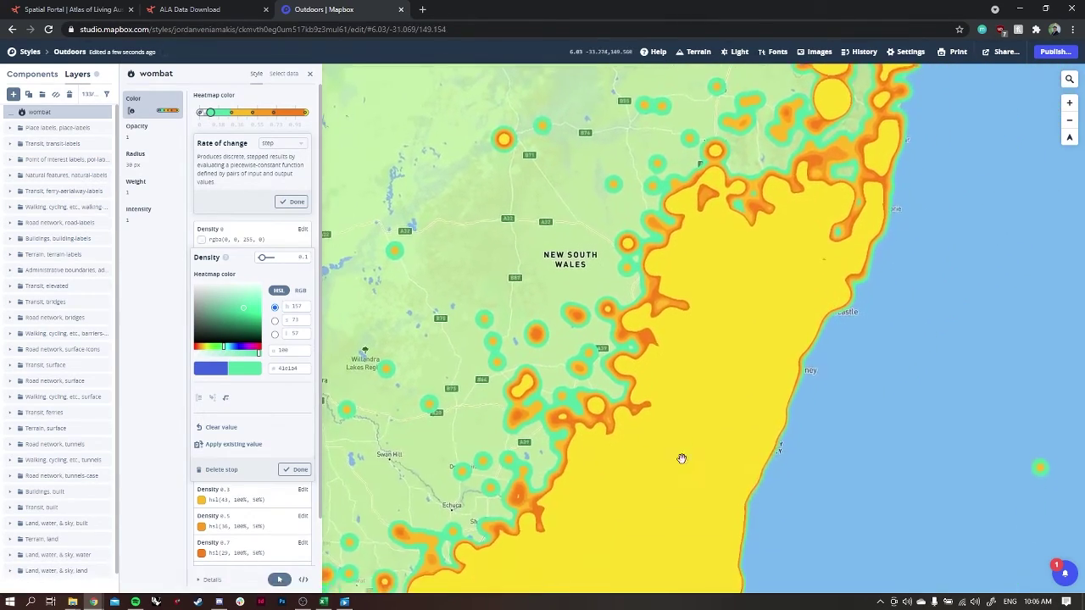
drag(681, 459, 758, 280)
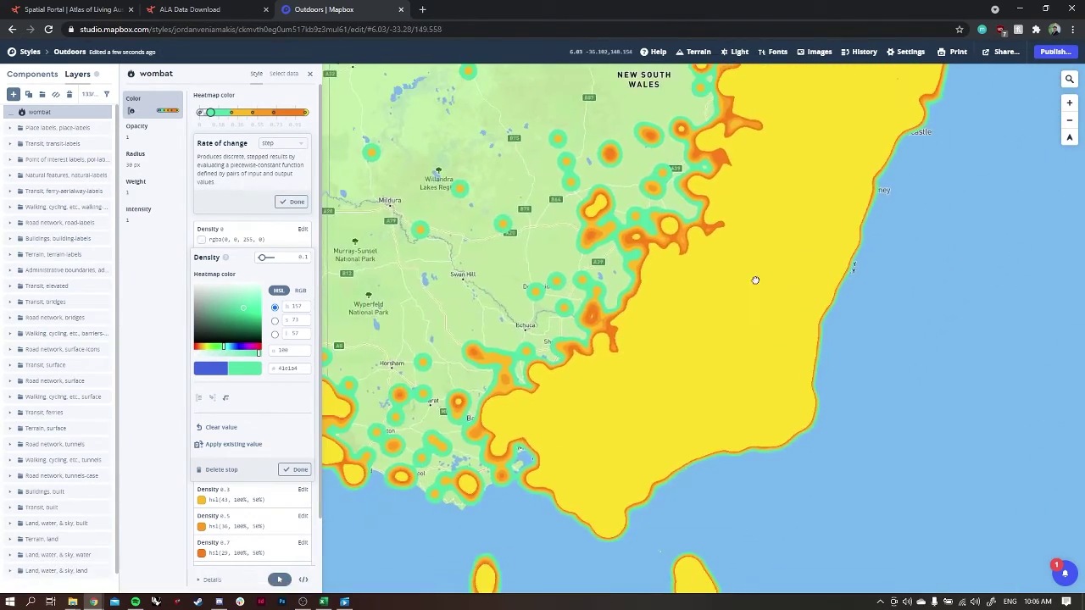
- Lower the heatmap opacity to about 0.42 and set the heatmap radius to 10 px
click(150, 139)
drag(219, 111, 217, 114)
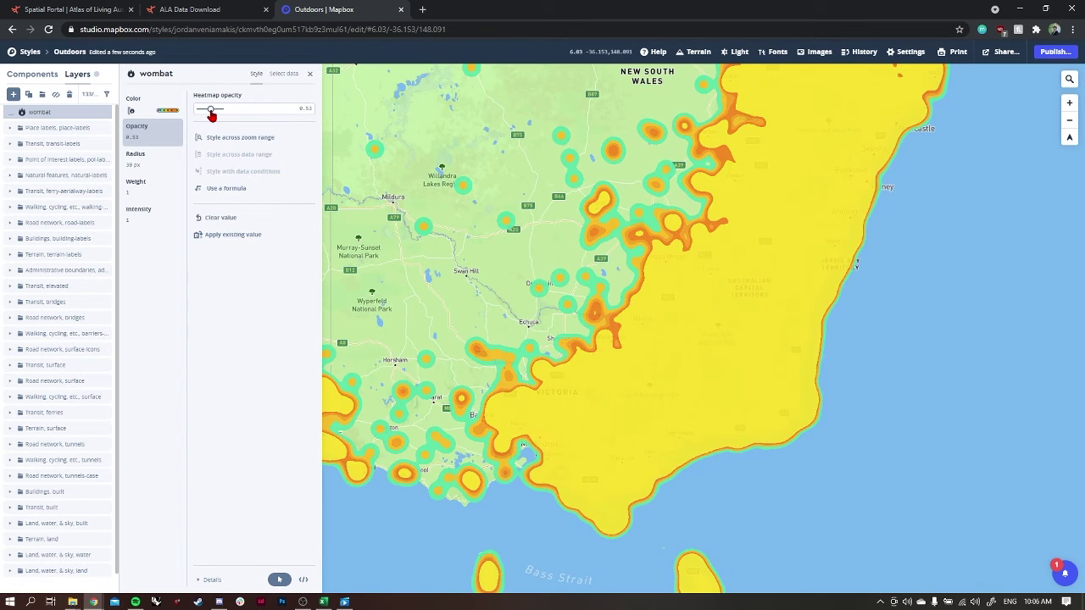
click(148, 161)
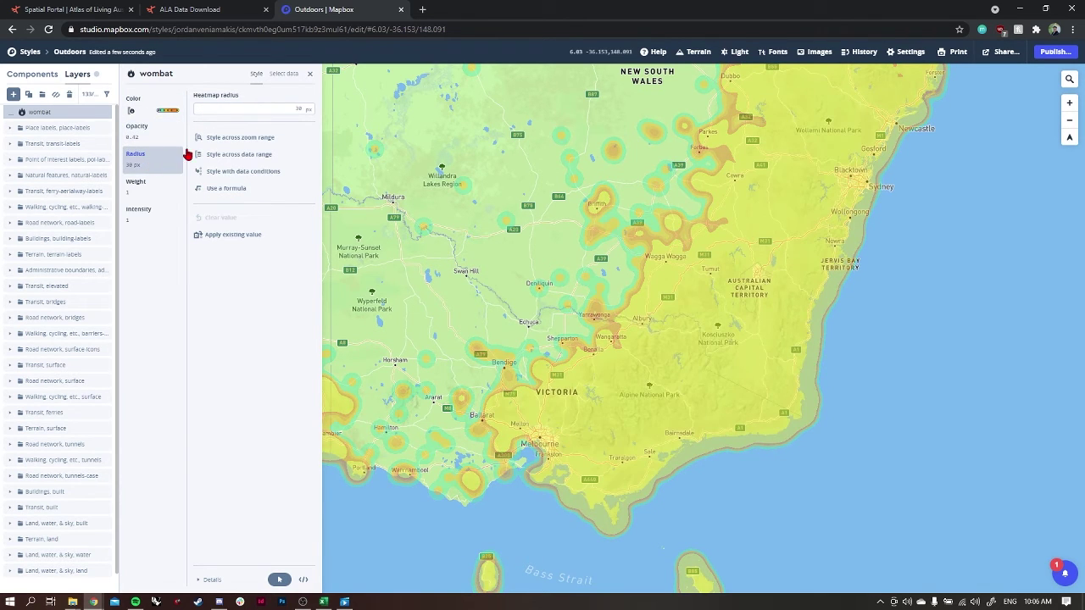
click(304, 110)
text(10)
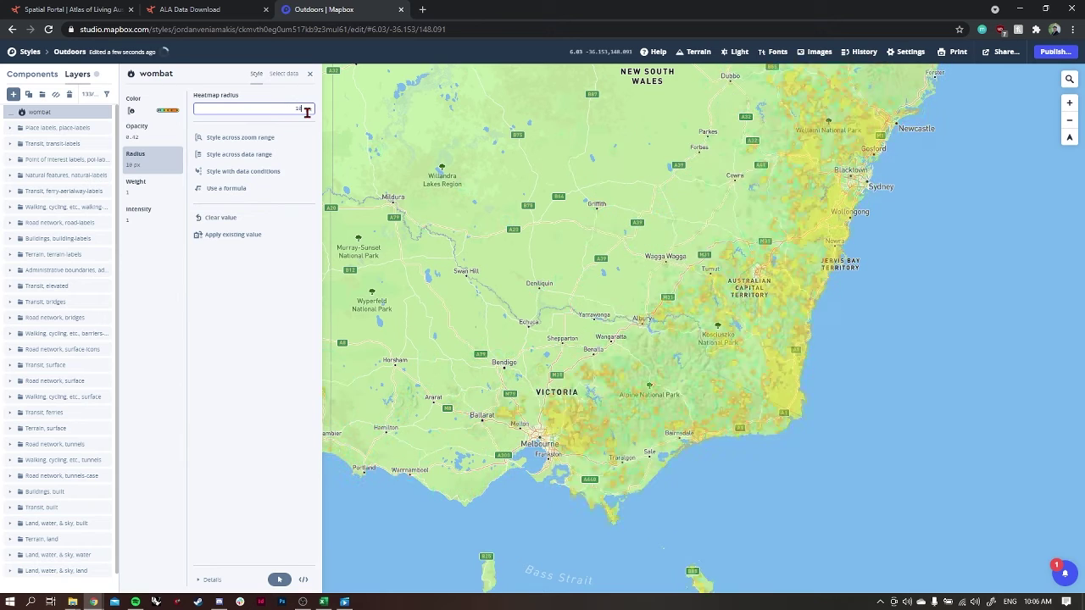
- Raise the heatmap opacity to nearly 0.9, set the heatmap weight to 0.5, and inspect the result across the map
click(137, 127)
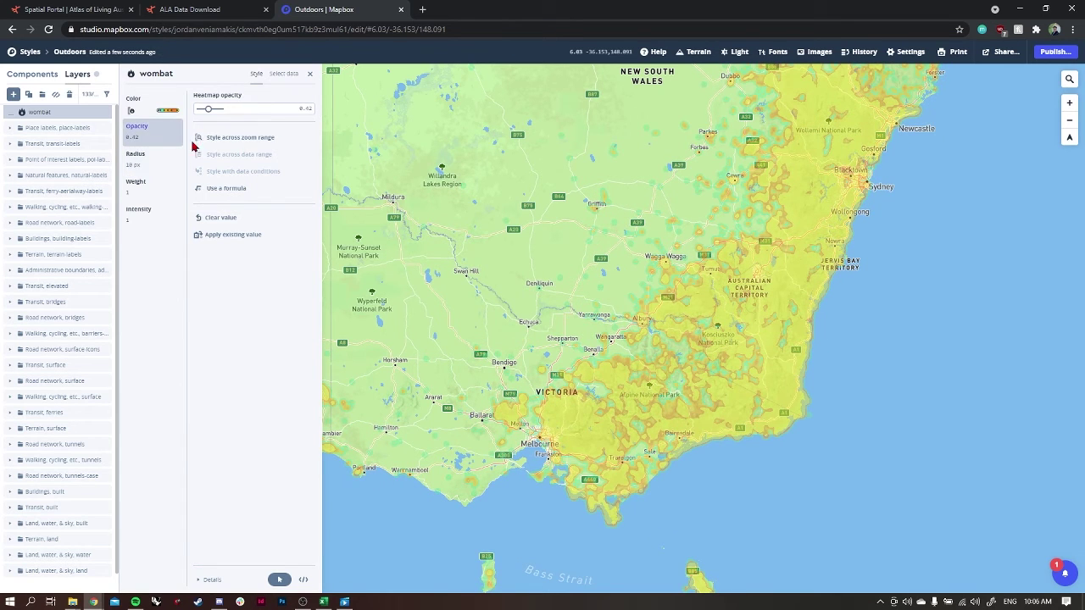
drag(211, 115, 219, 115)
click(156, 187)
click(265, 110)
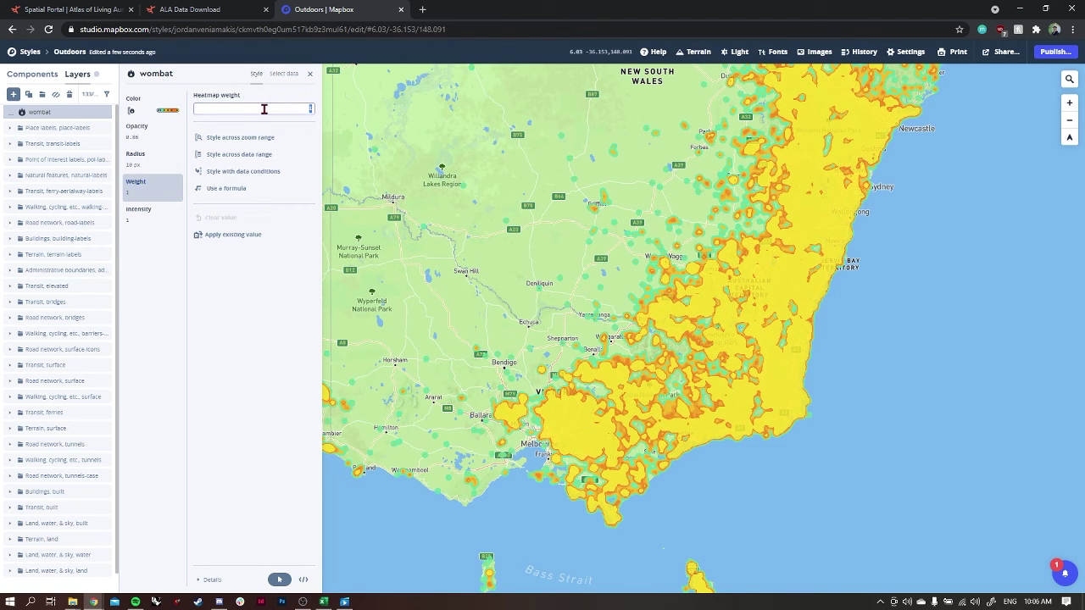
text(.5)
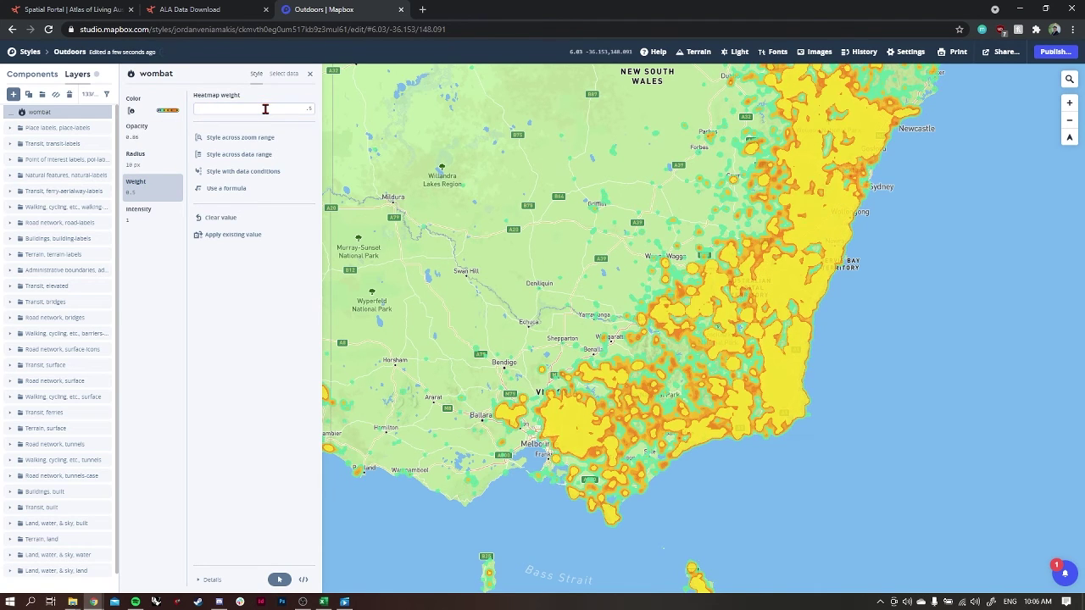
drag(797, 299, 721, 434)
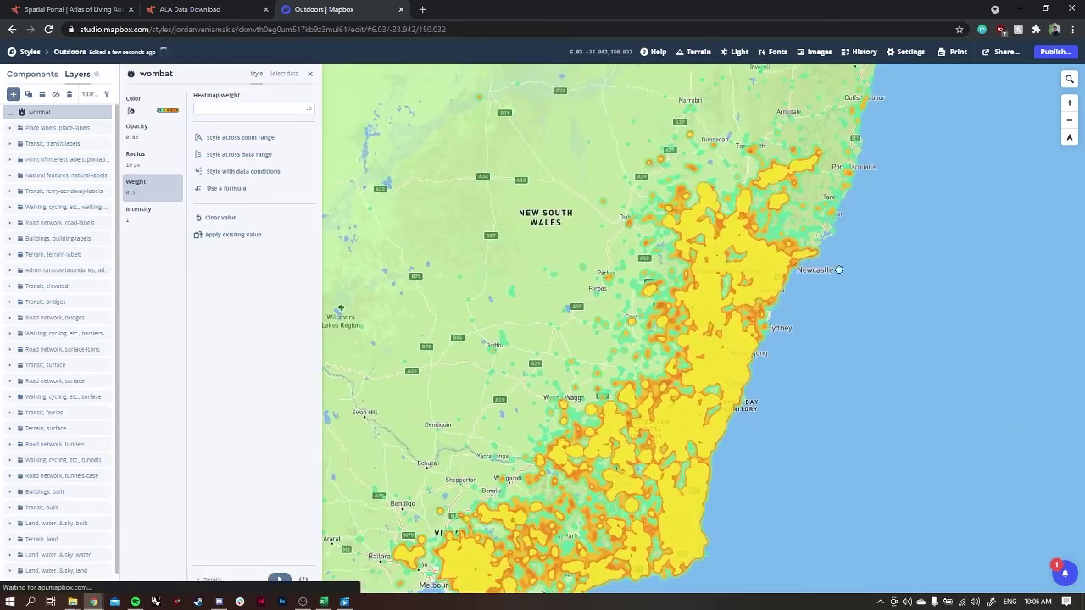
drag(840, 266, 866, 212)
drag(802, 416, 986, 260)
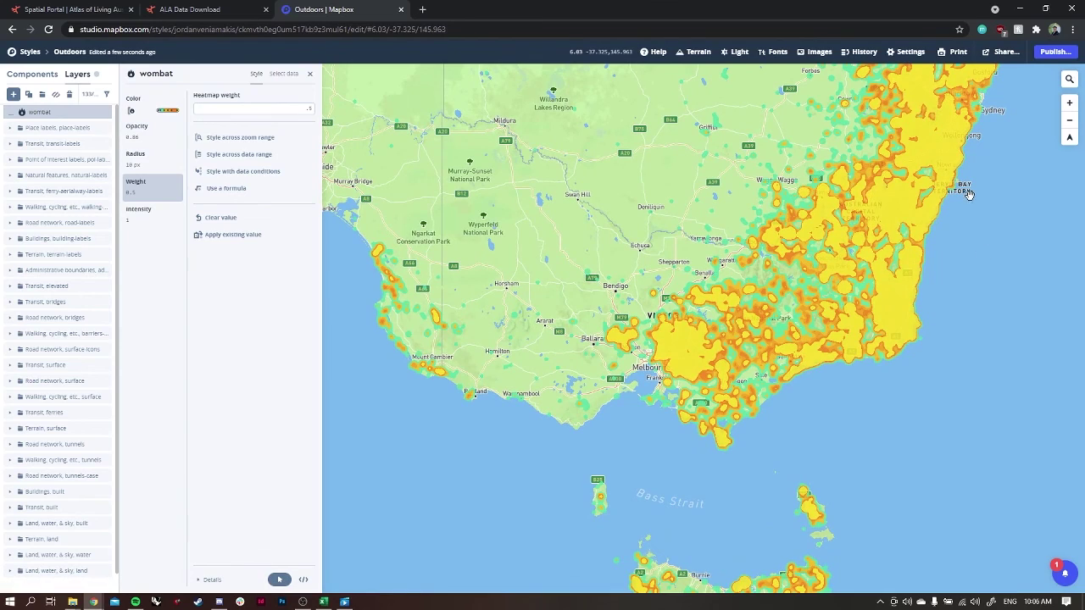